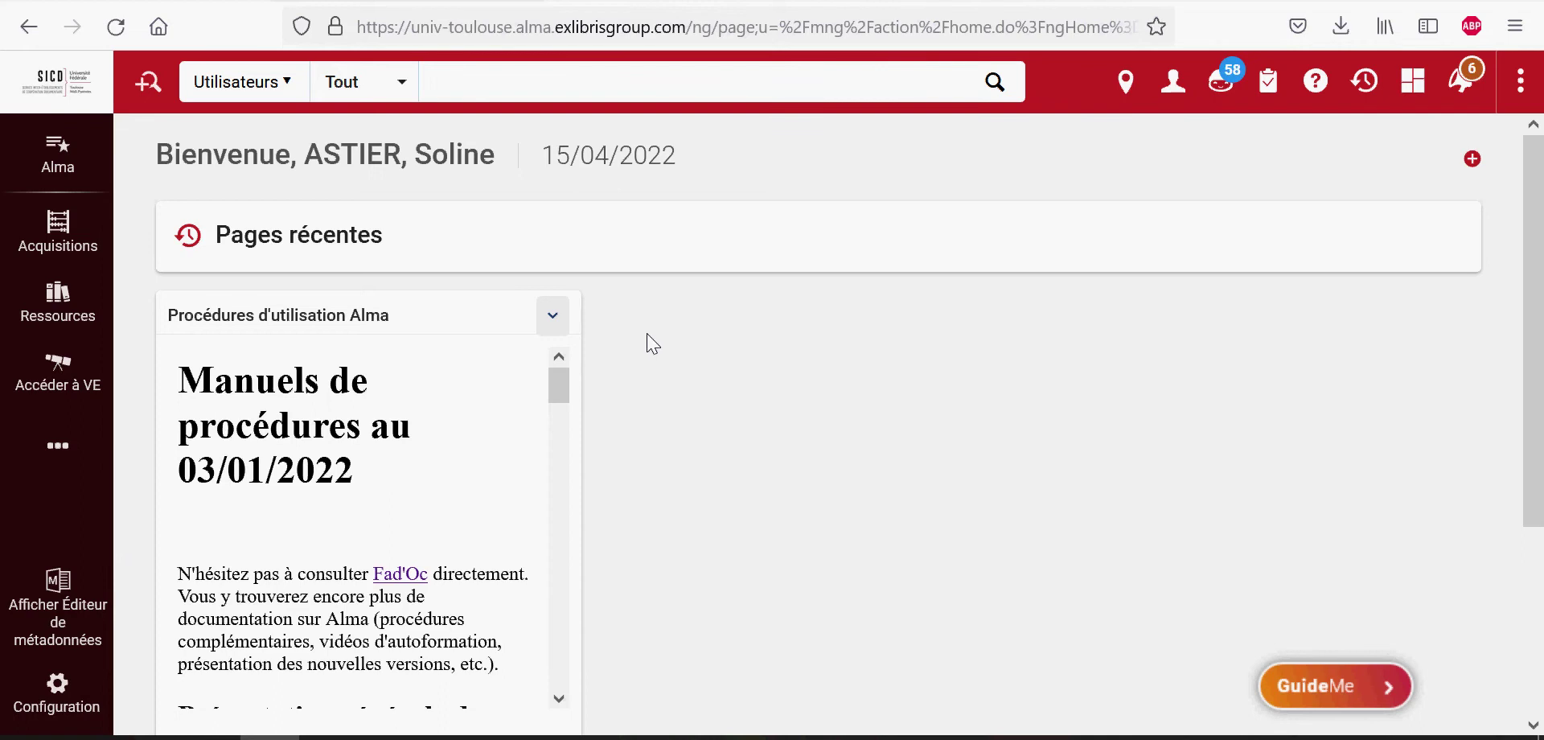
Step: Open the Analytics report Réseau_ACQ_Liste-des-cent-titres-les-plus-empruntés-sur-une-période-donnée-et-pour-une-ou-plusieurs-bibliothèques
click(55, 456)
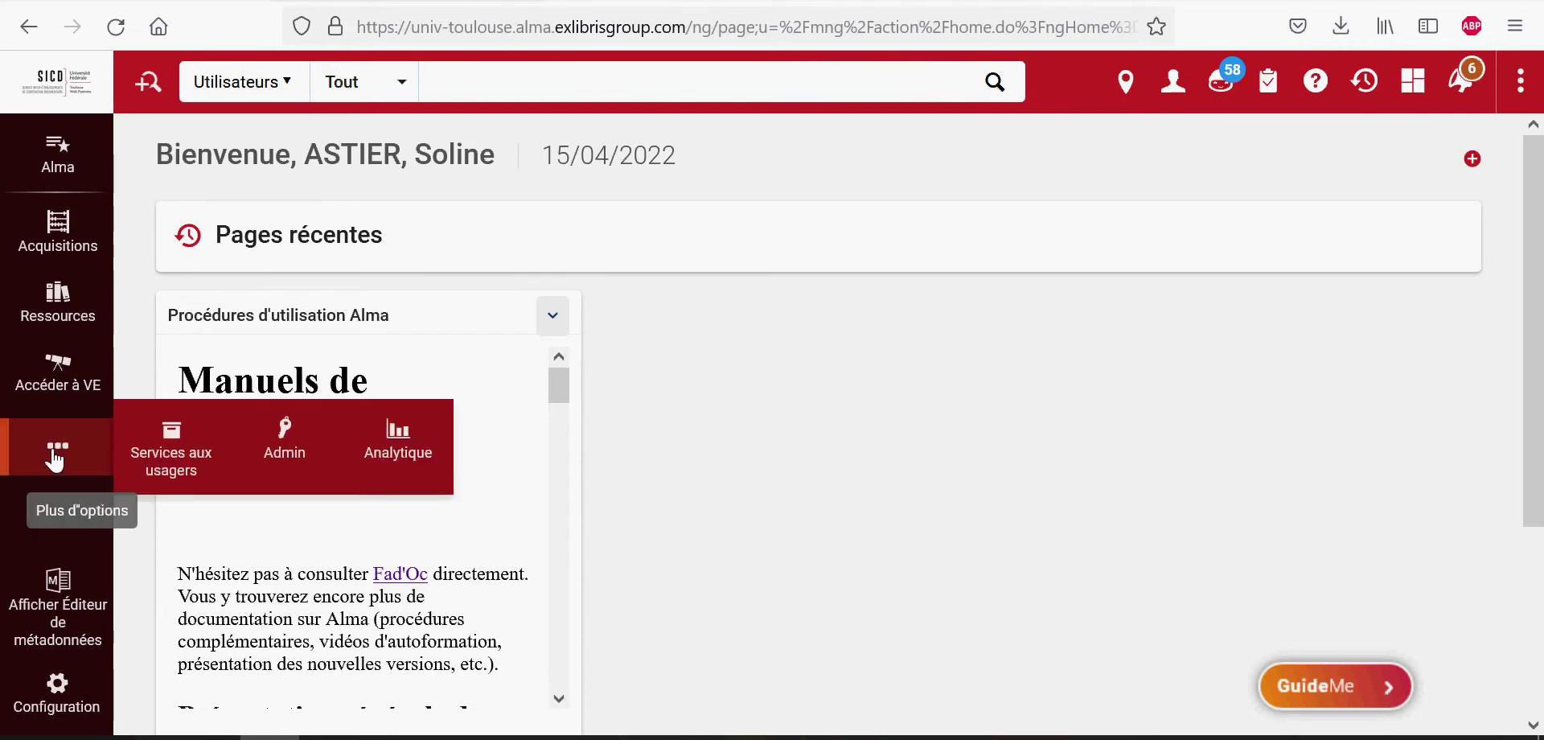
click(410, 455)
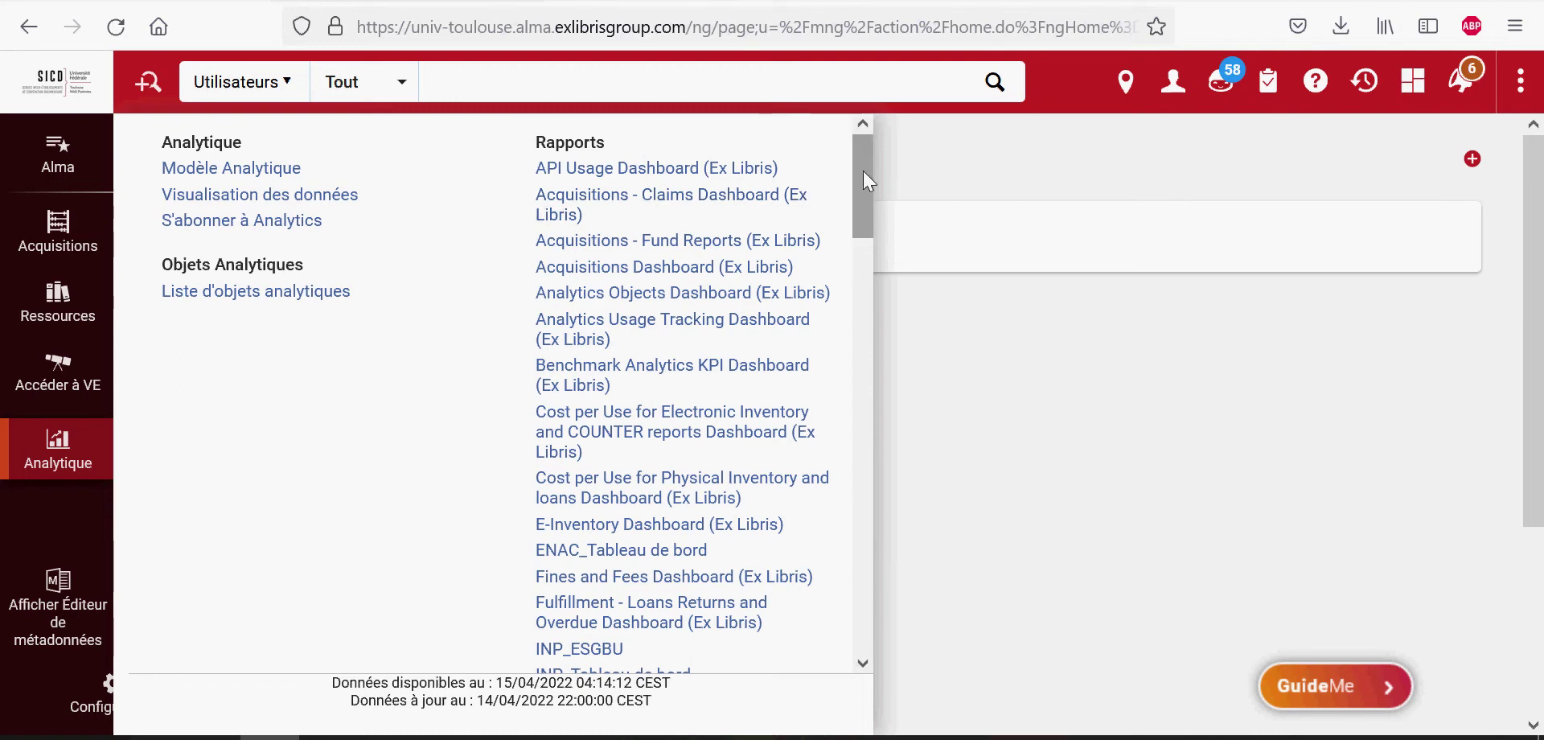
drag(863, 170, 883, 275)
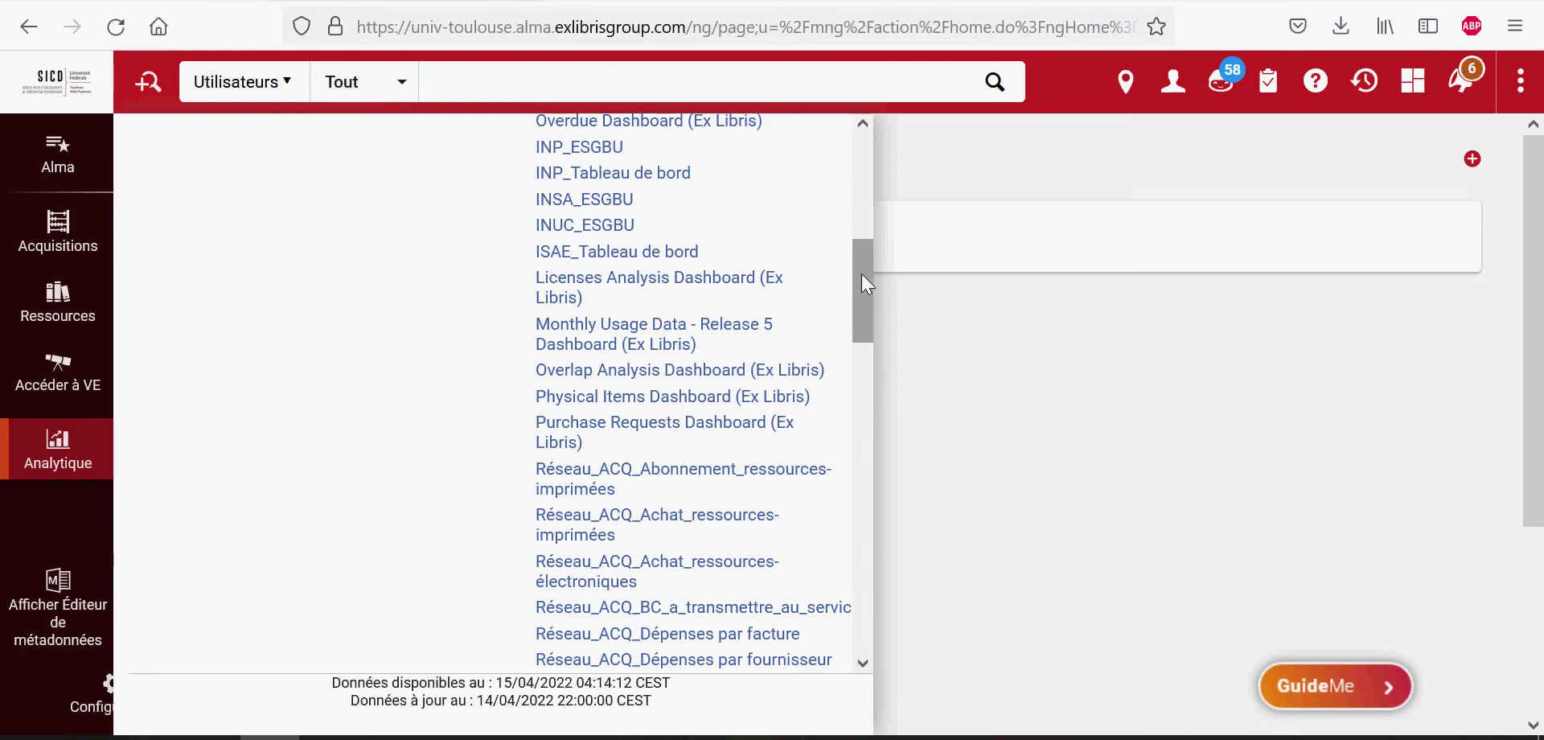
drag(861, 274, 867, 332)
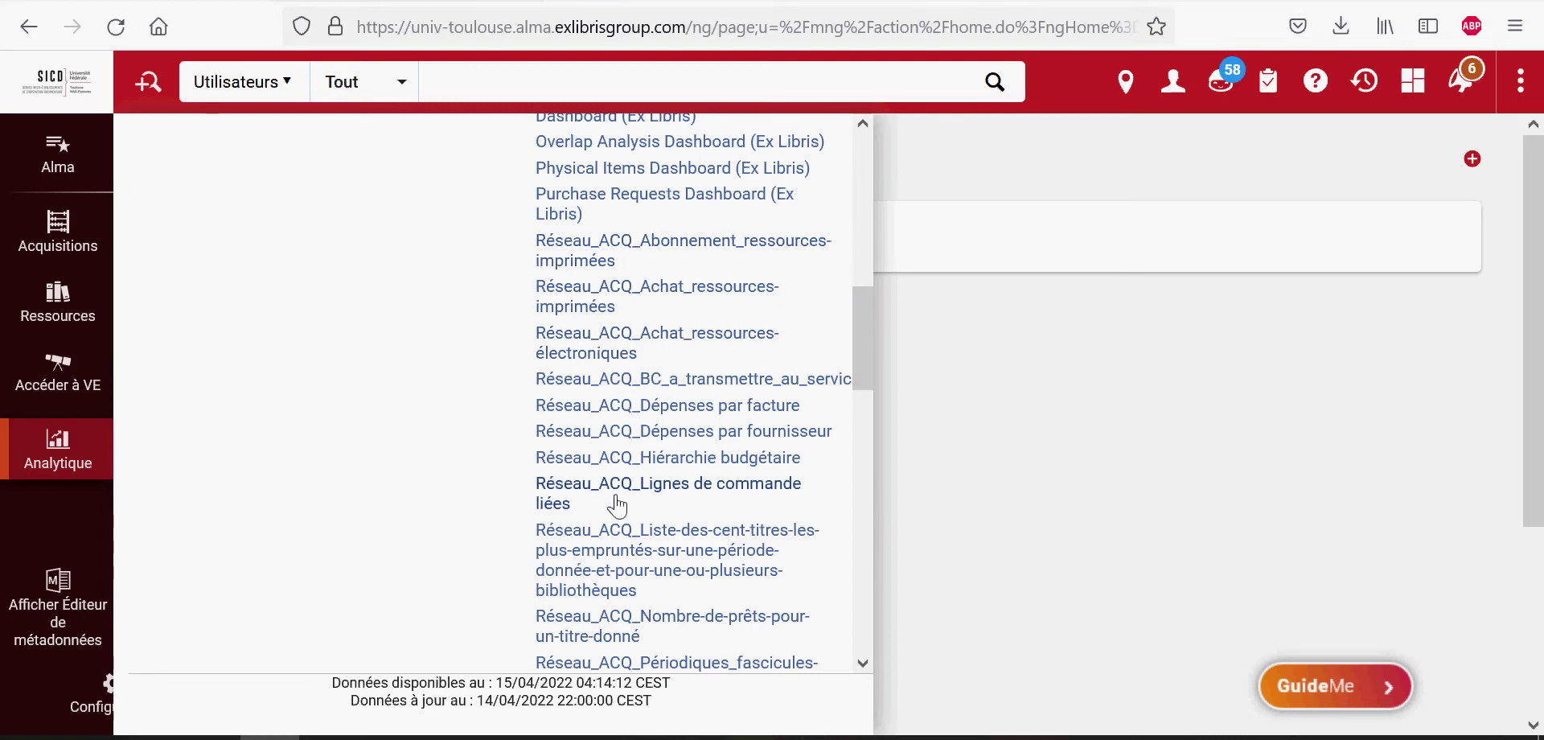
drag(862, 317, 859, 440)
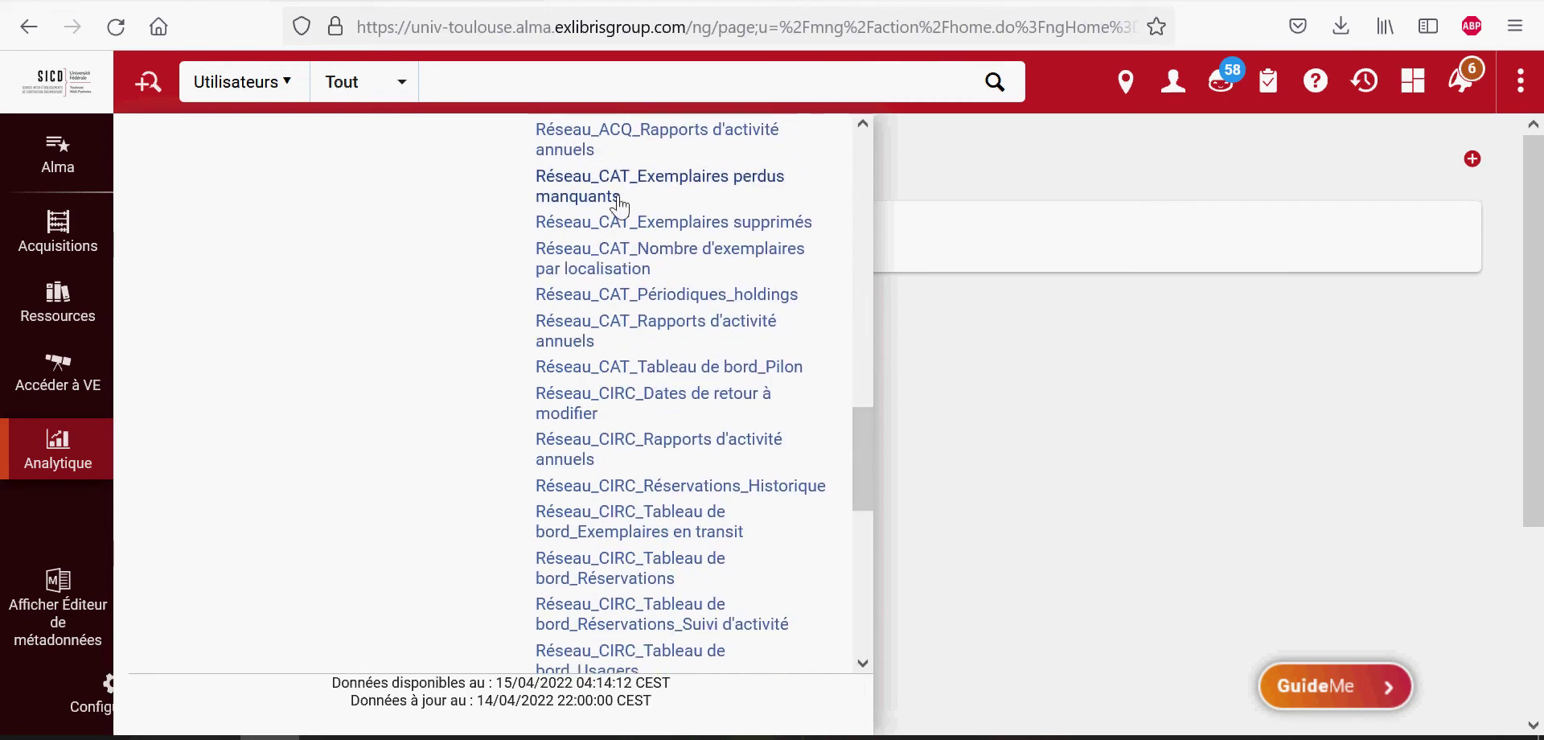
scroll(866, 423, down, 5)
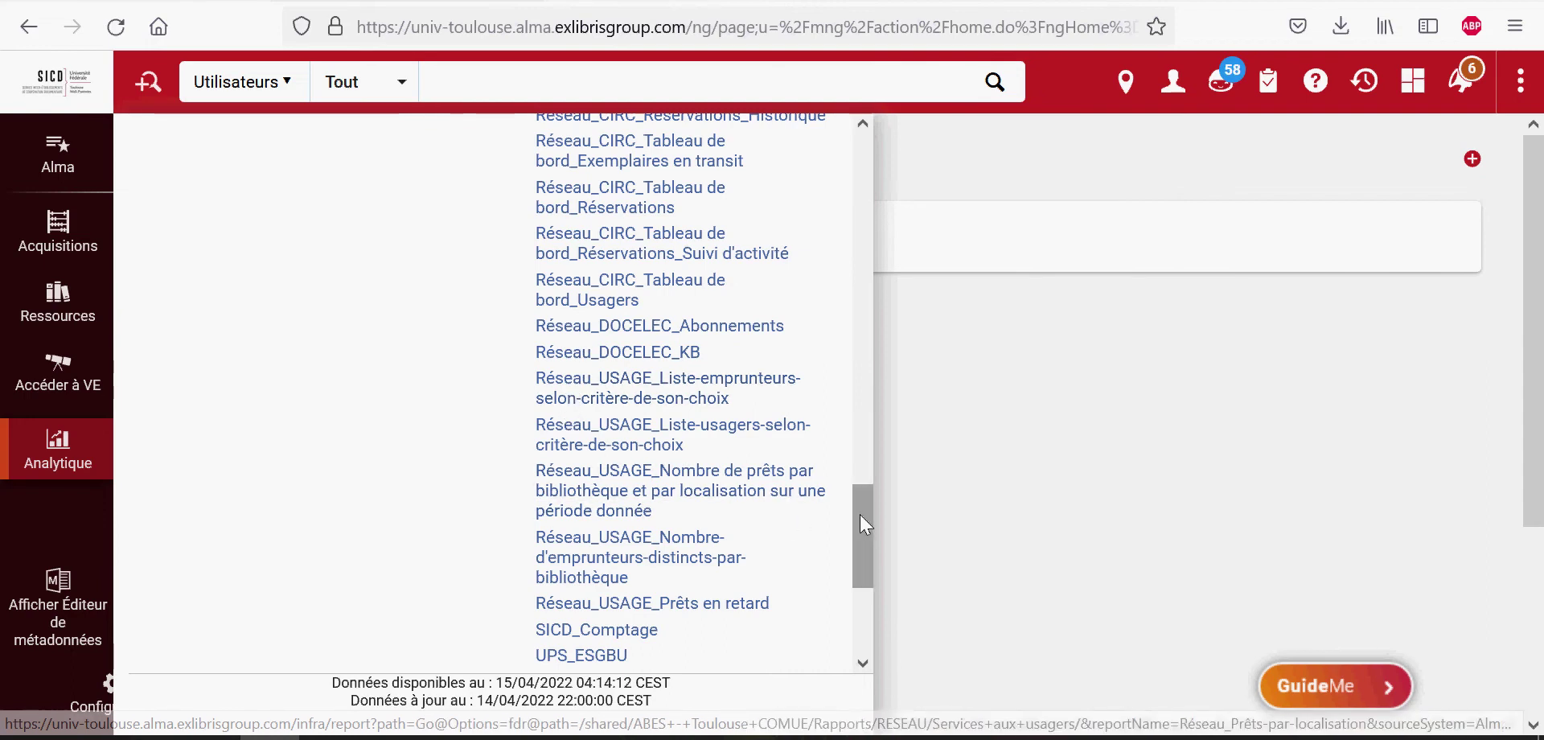
drag(860, 515, 881, 340)
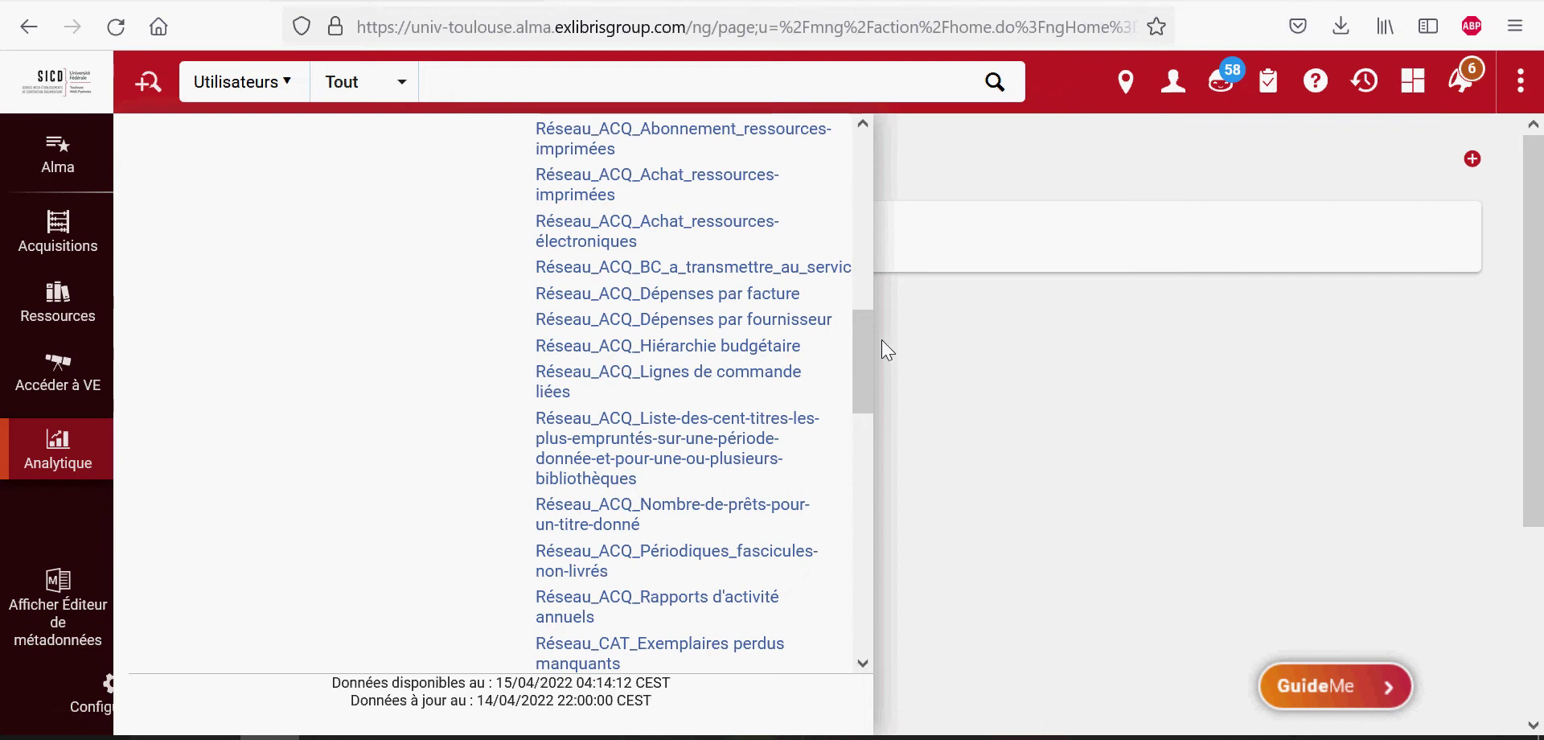
drag(867, 349, 870, 363)
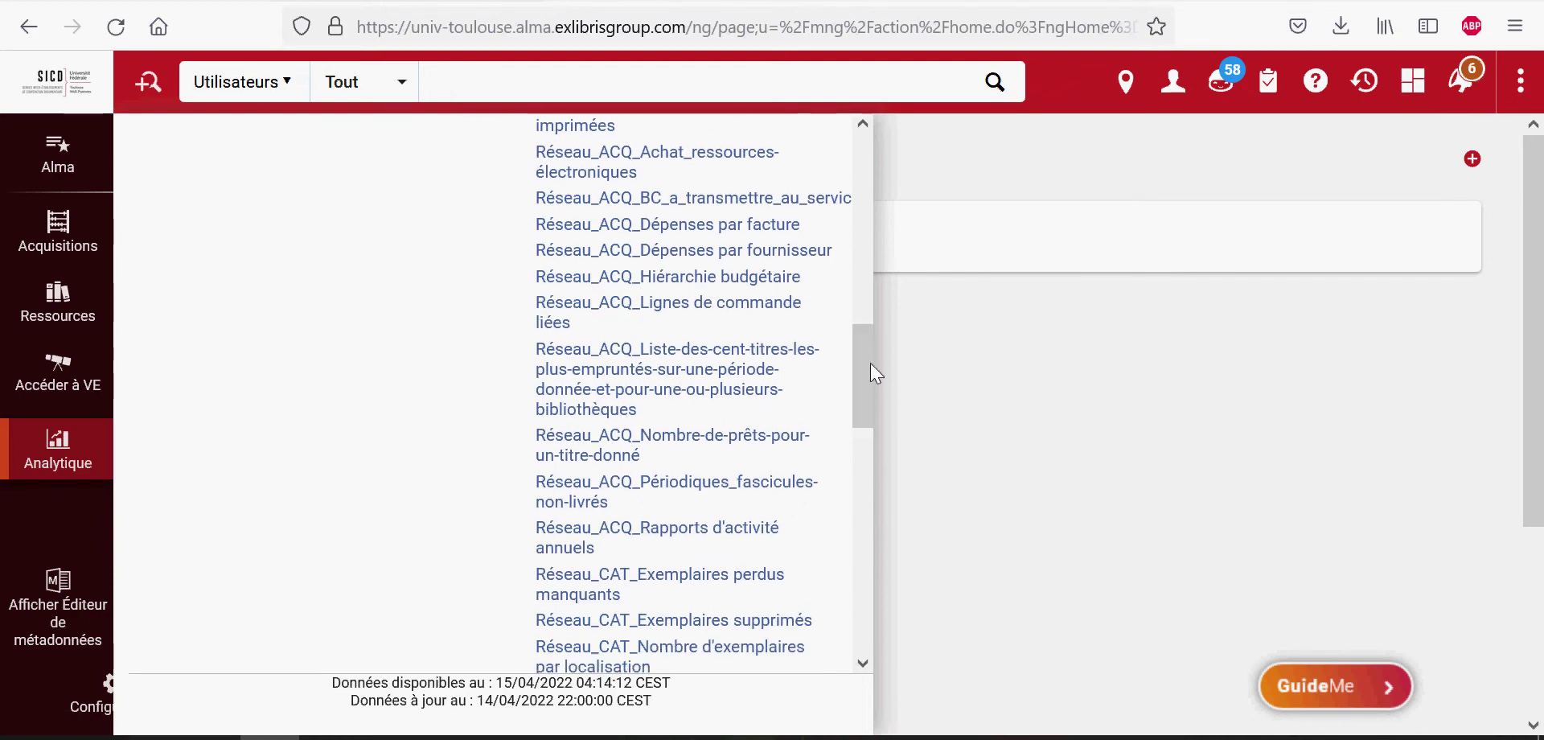
click(681, 385)
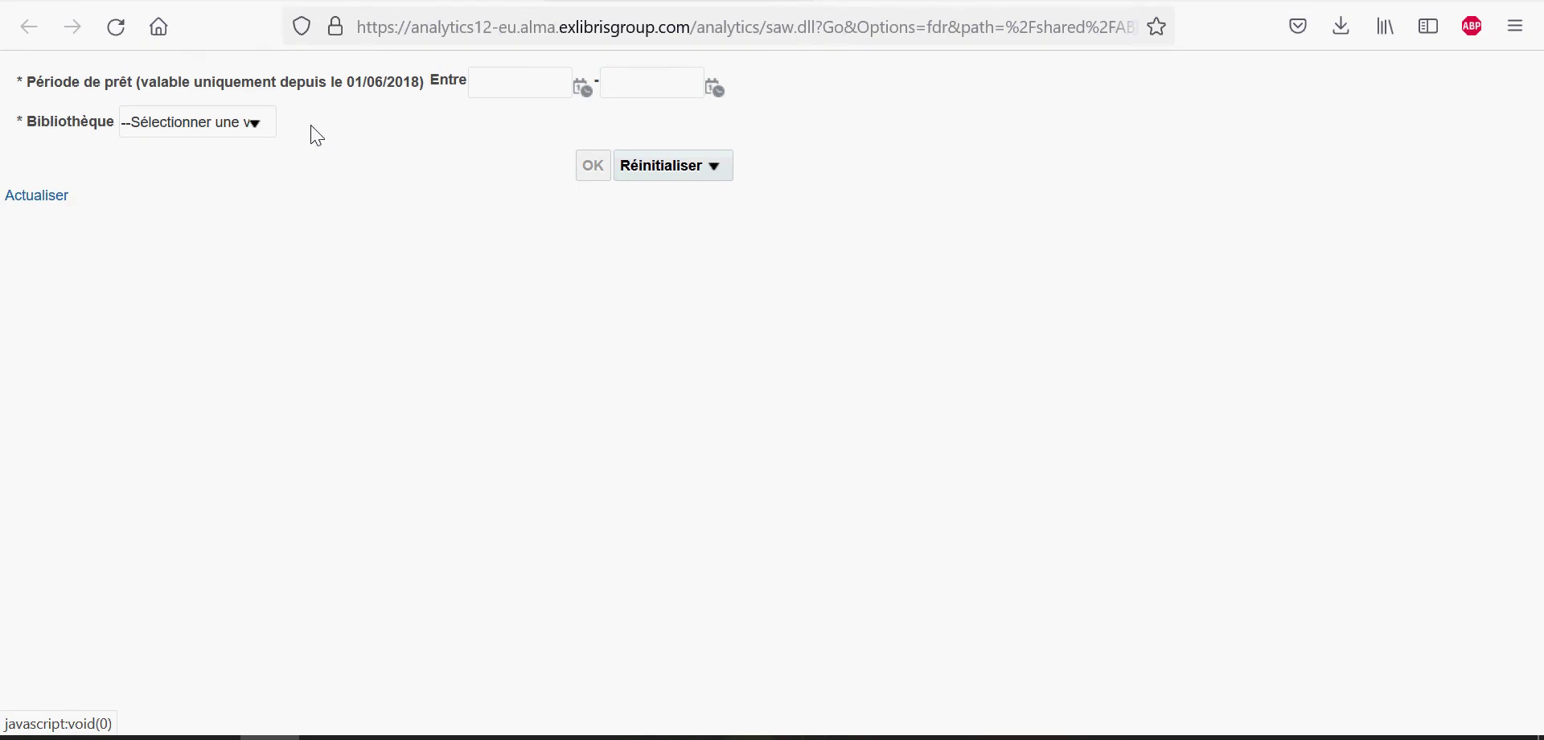
Step: Run the report for library ALBI with the loan period from 01/01/2021 to 31/12/2021
click(256, 137)
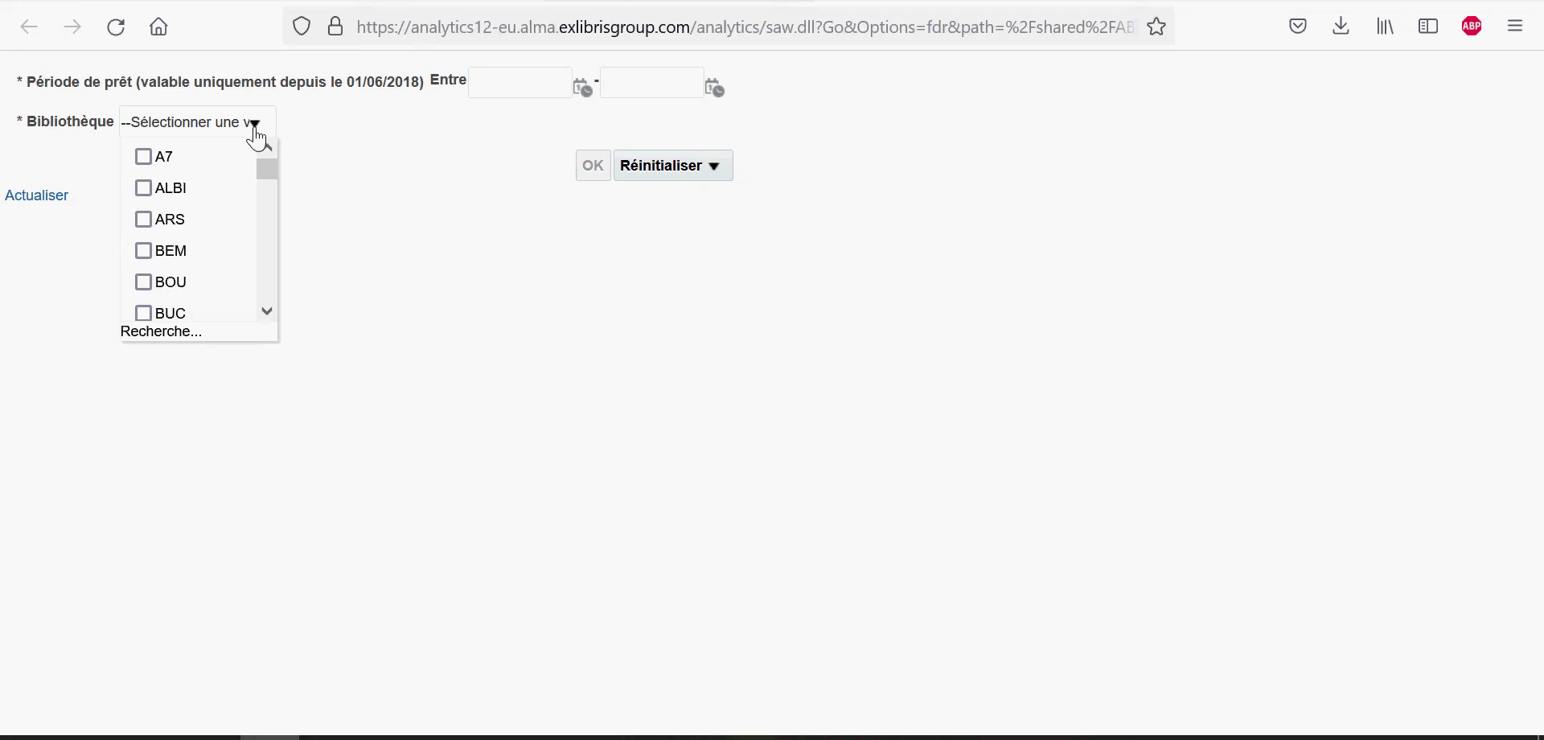
click(145, 189)
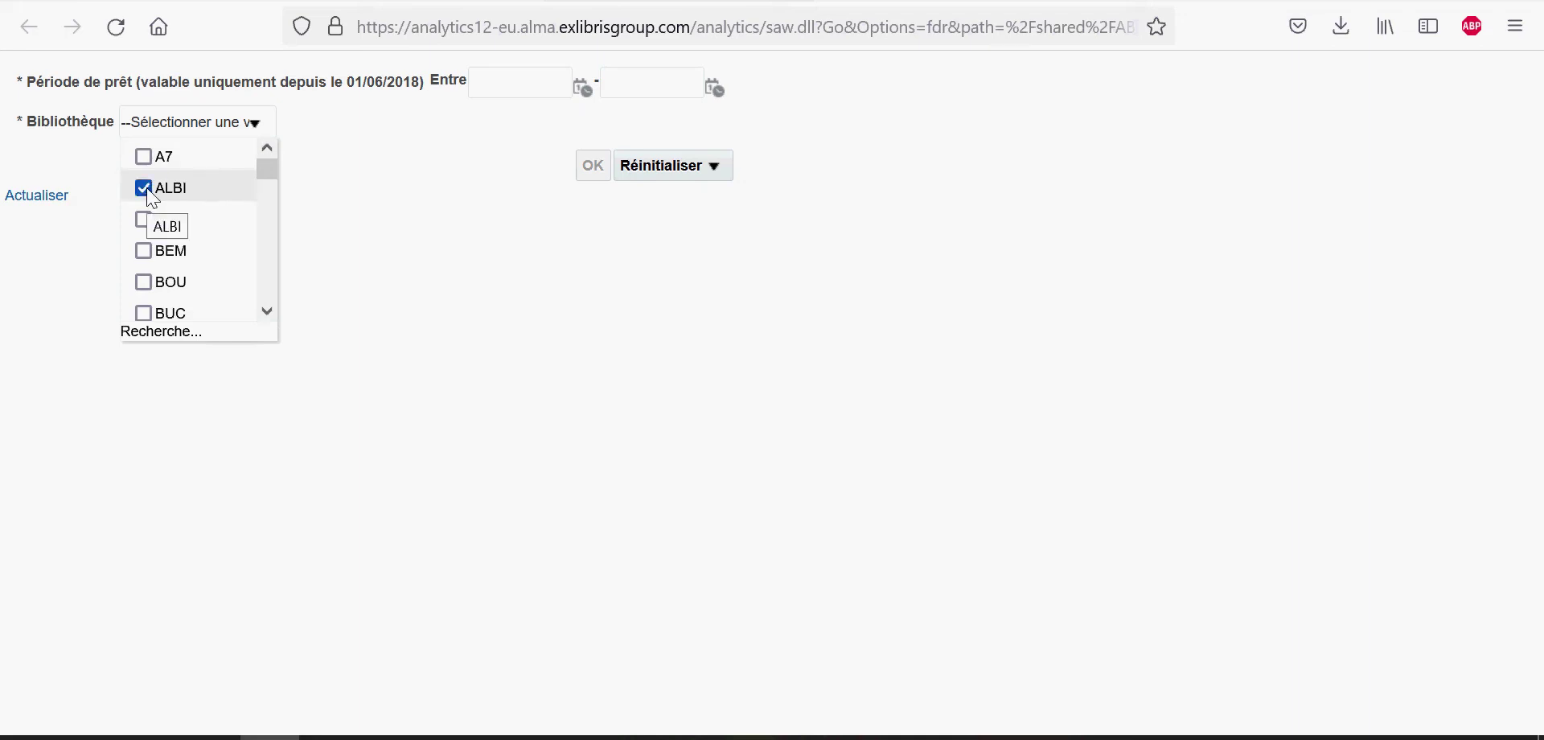
click(415, 163)
click(497, 85)
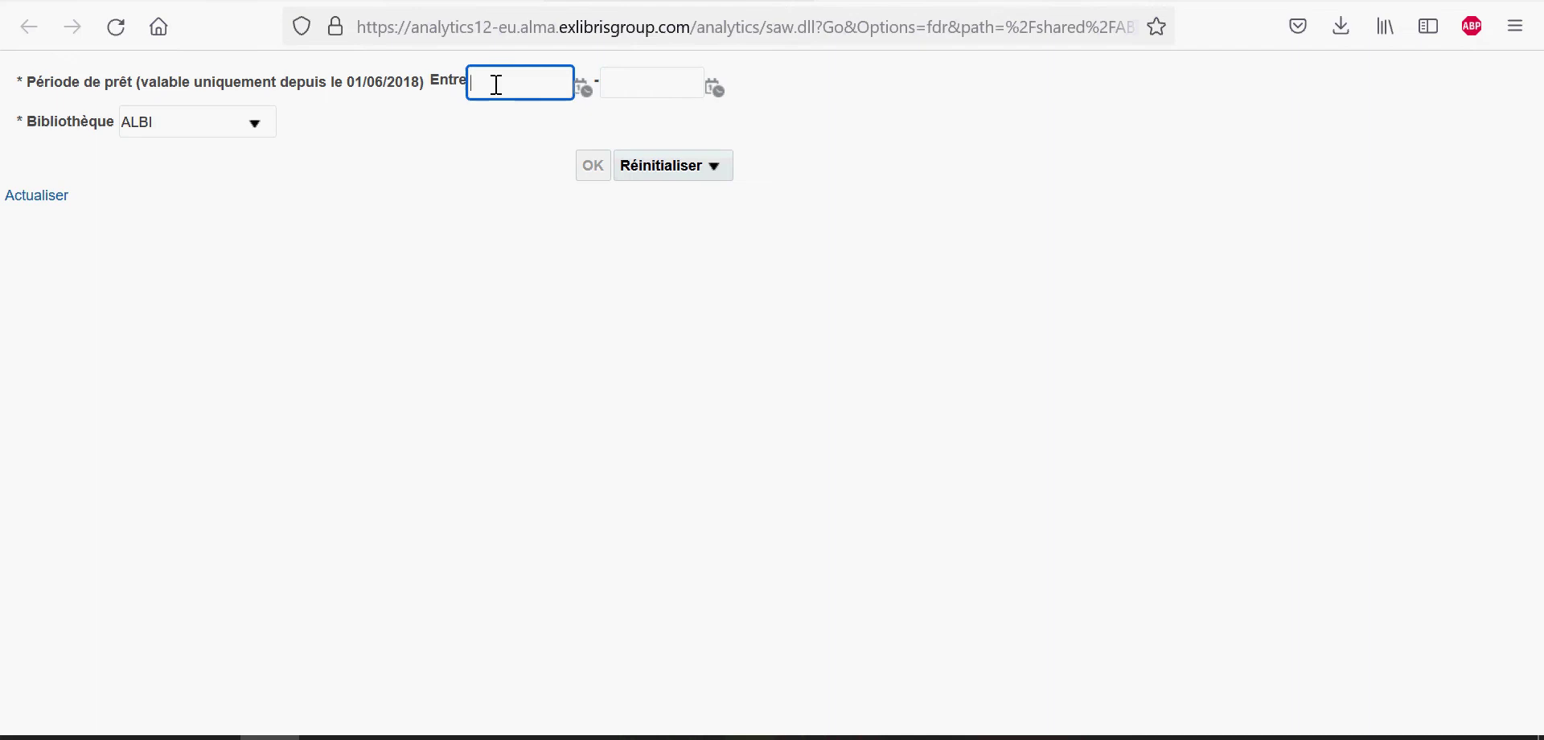
text(01/01/2021)
click(648, 78)
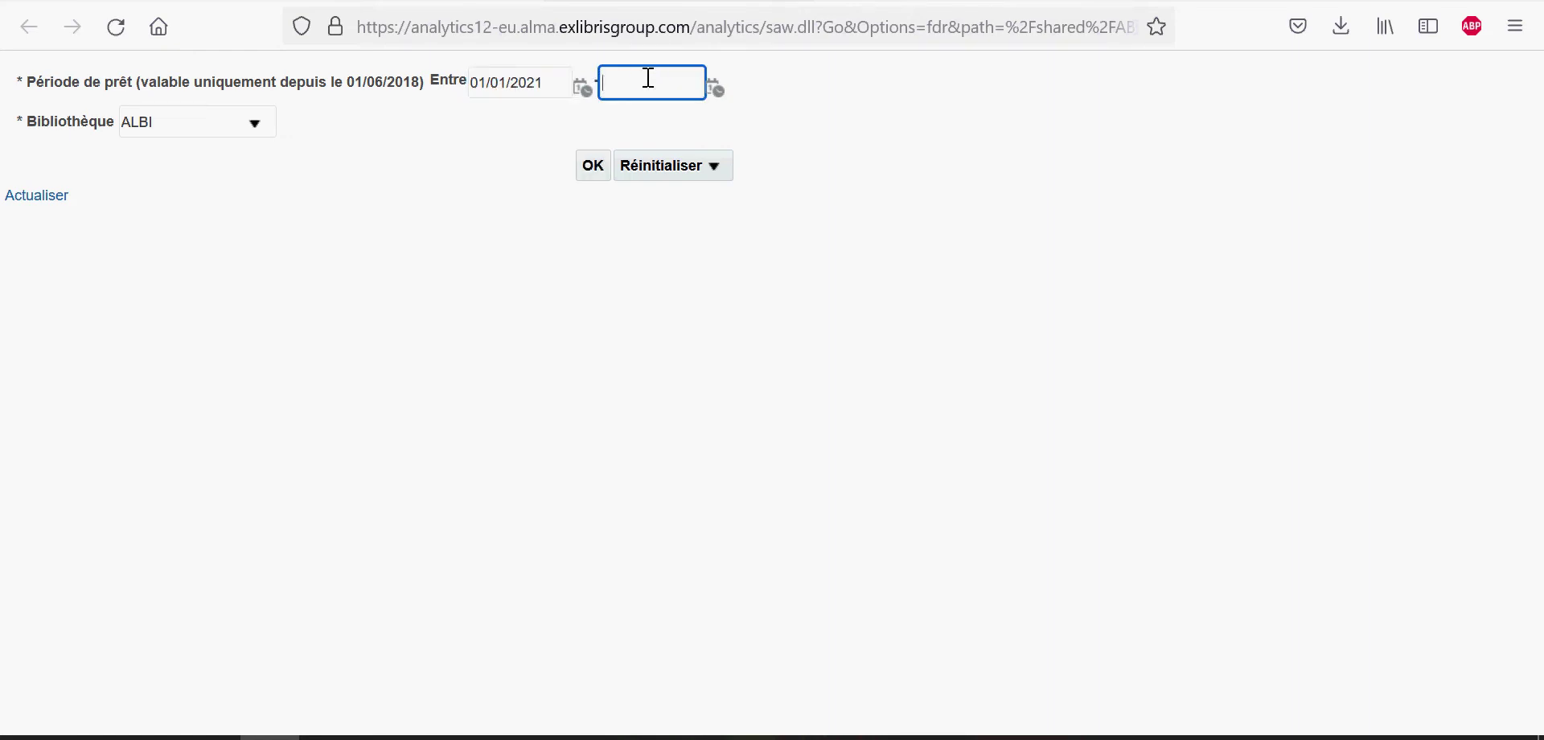
text(31/12/2021)
click(593, 168)
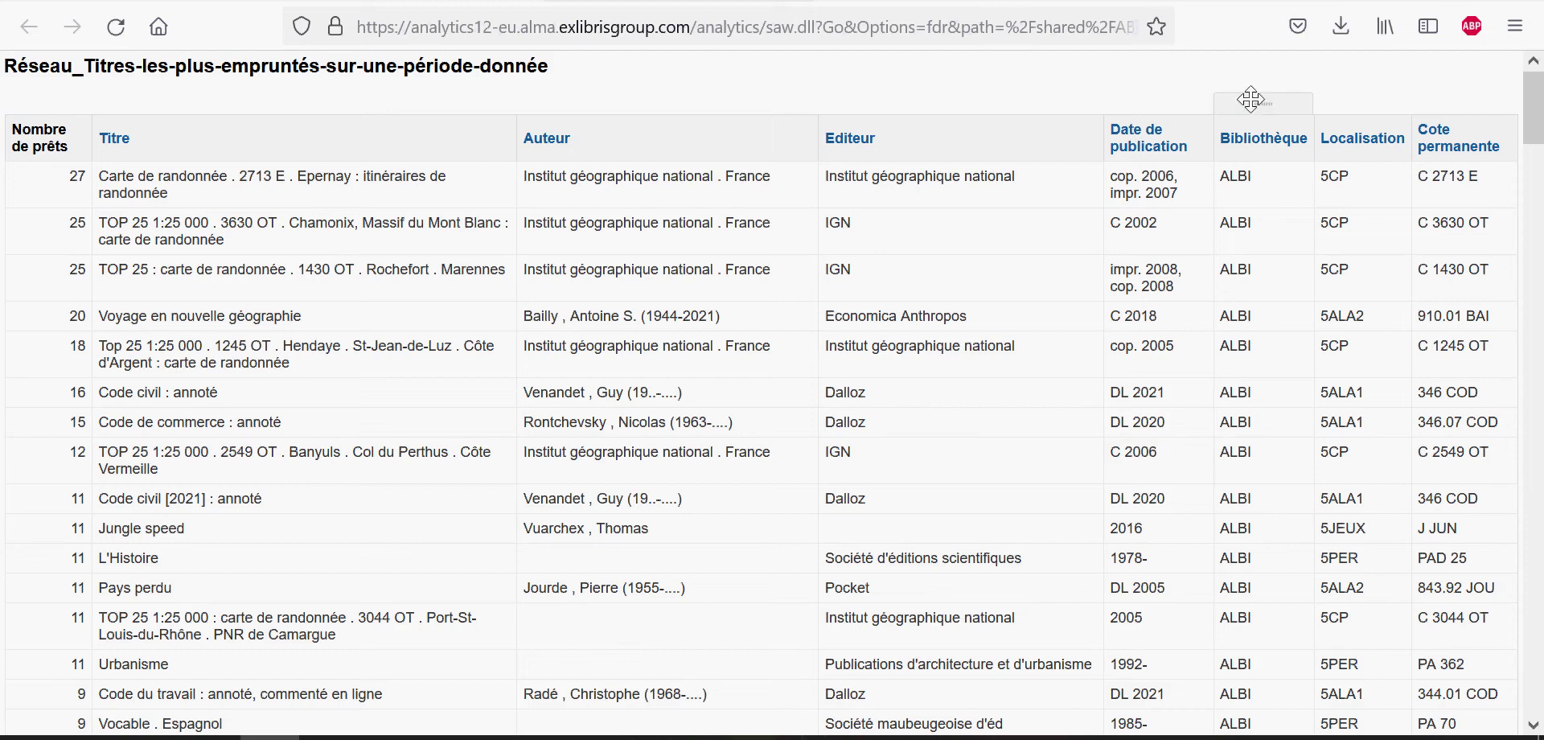
Step: Export the most-borrowed titles report as a formatted Excel file and dismiss the export confirmation
mouse_move(1254, 101)
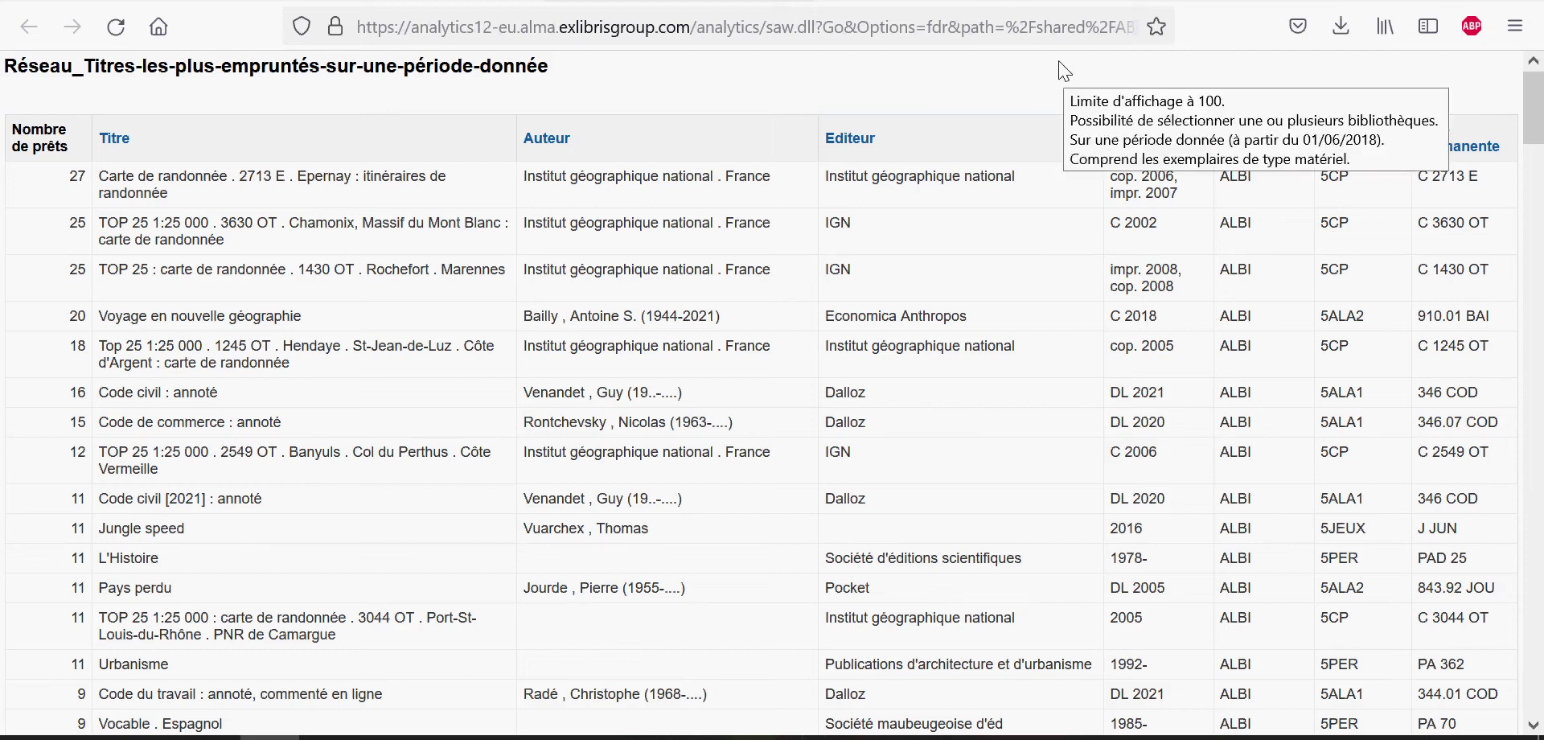
mouse_move(48, 101)
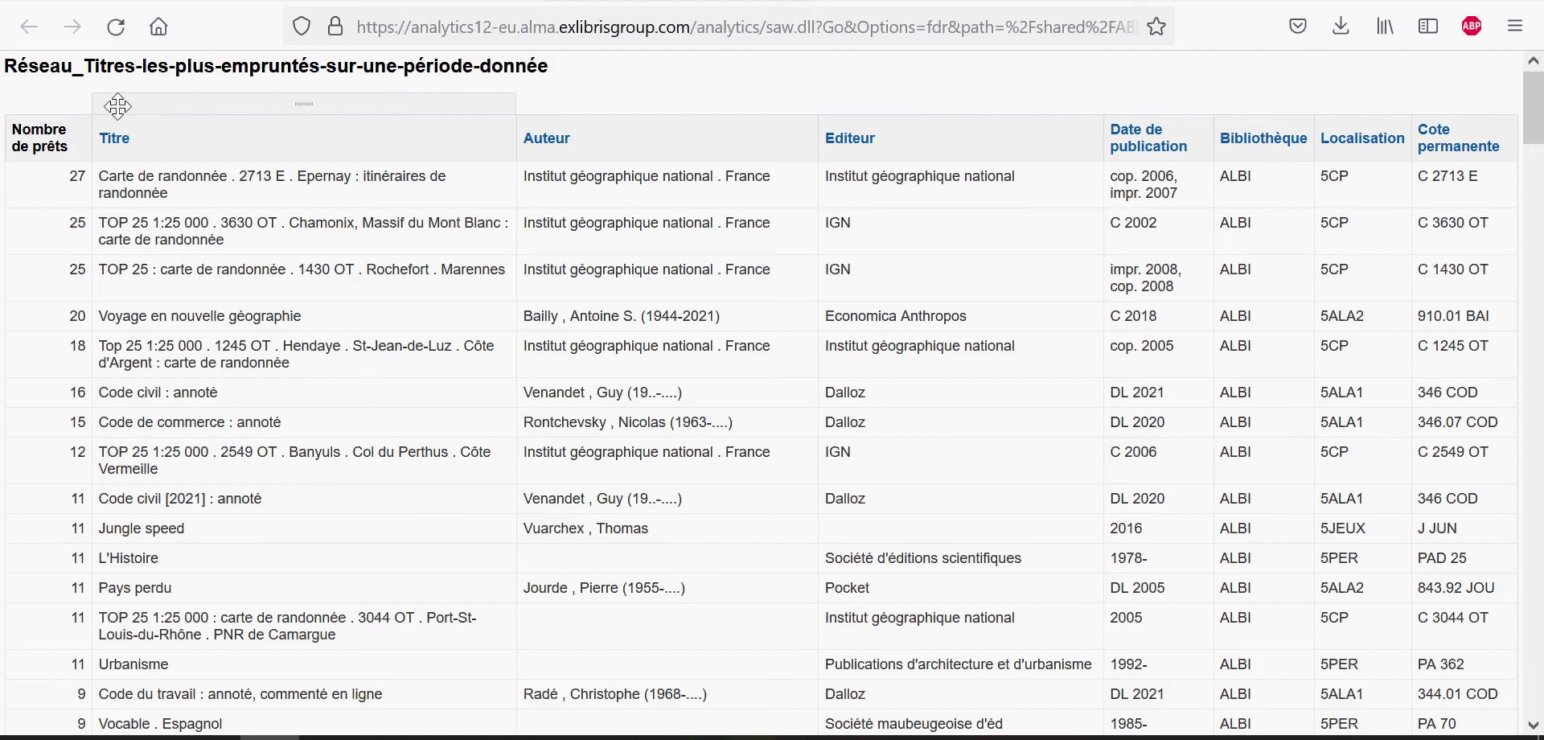
mouse_move(891, 98)
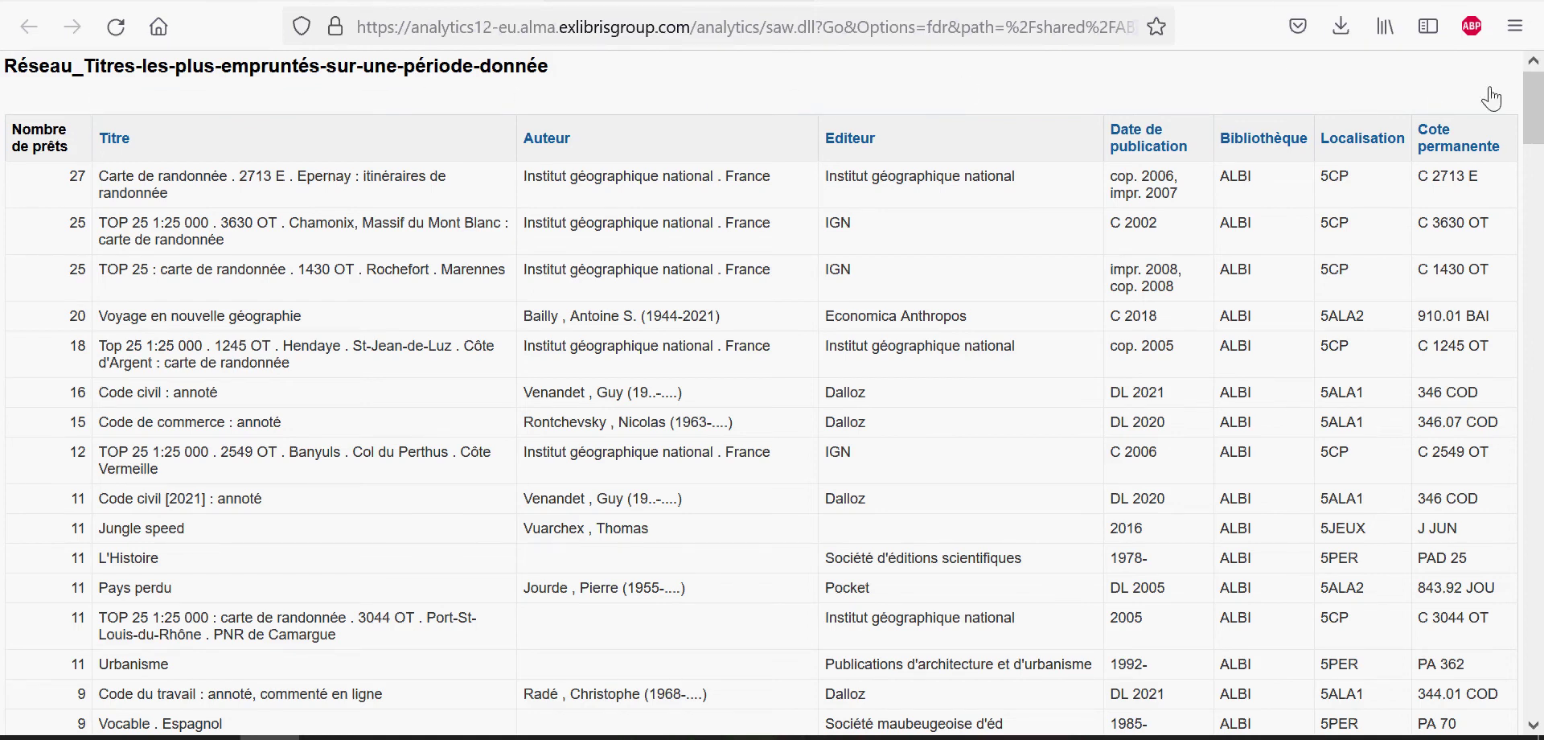
drag(1531, 109, 1536, 683)
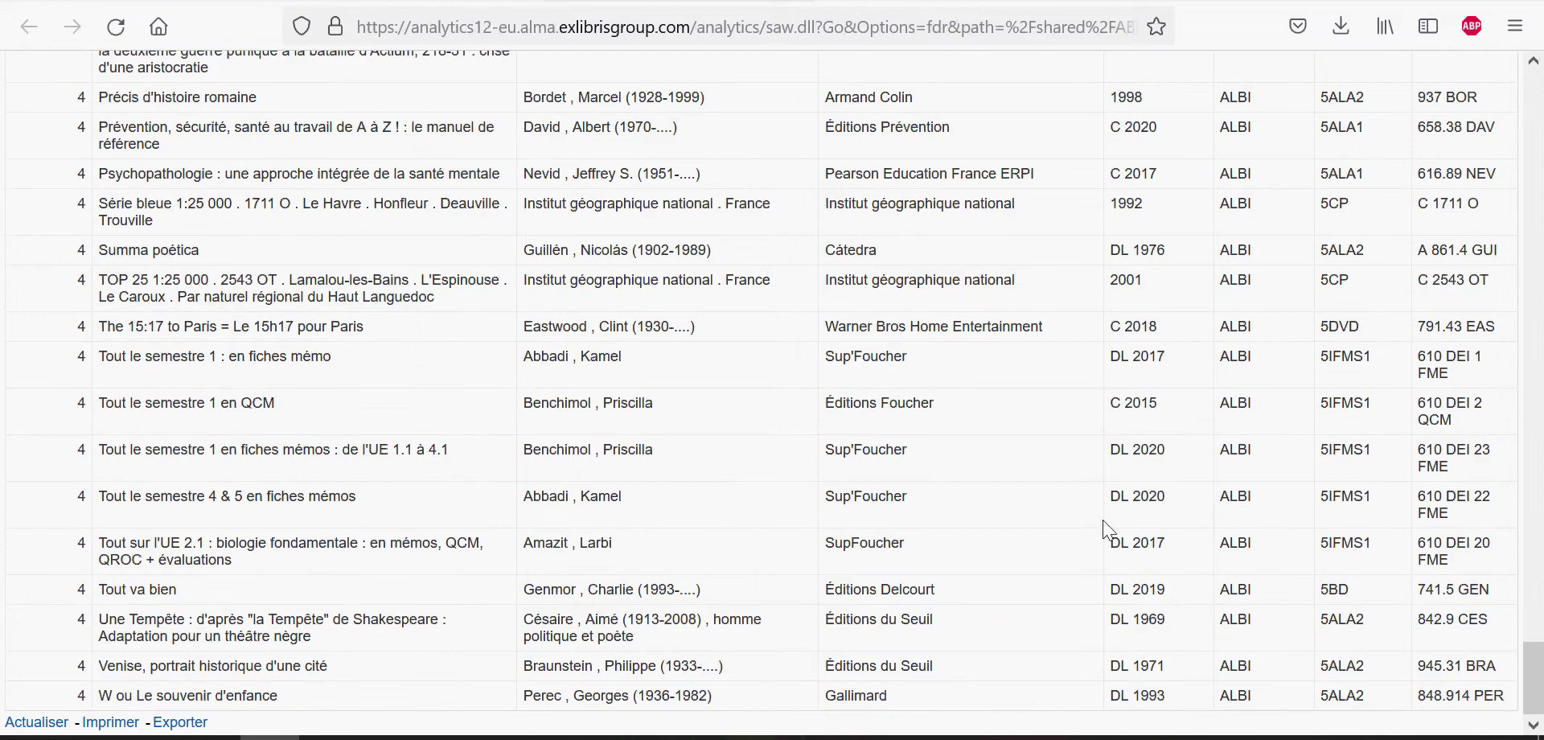
click(205, 727)
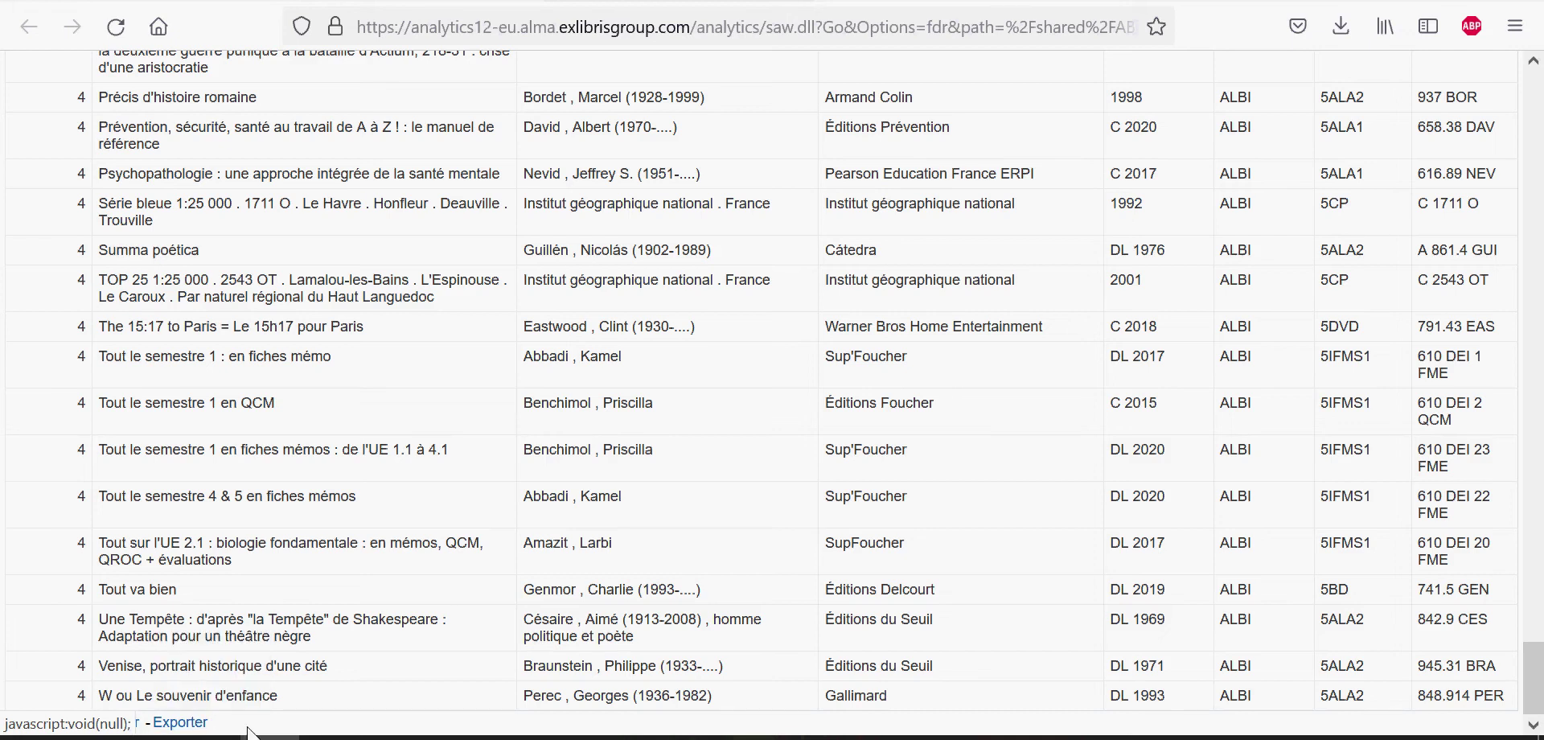
click(180, 724)
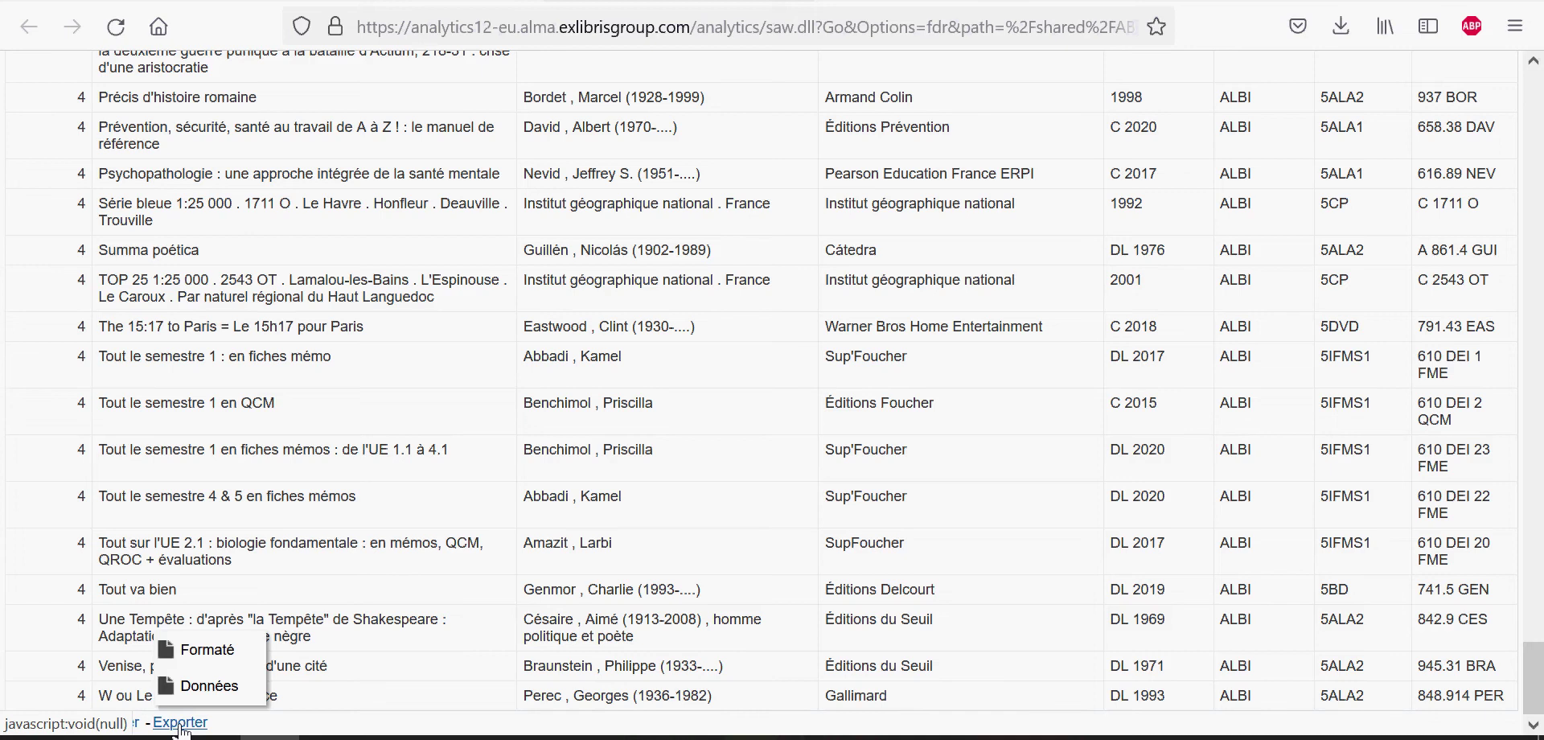
mouse_move(230, 666)
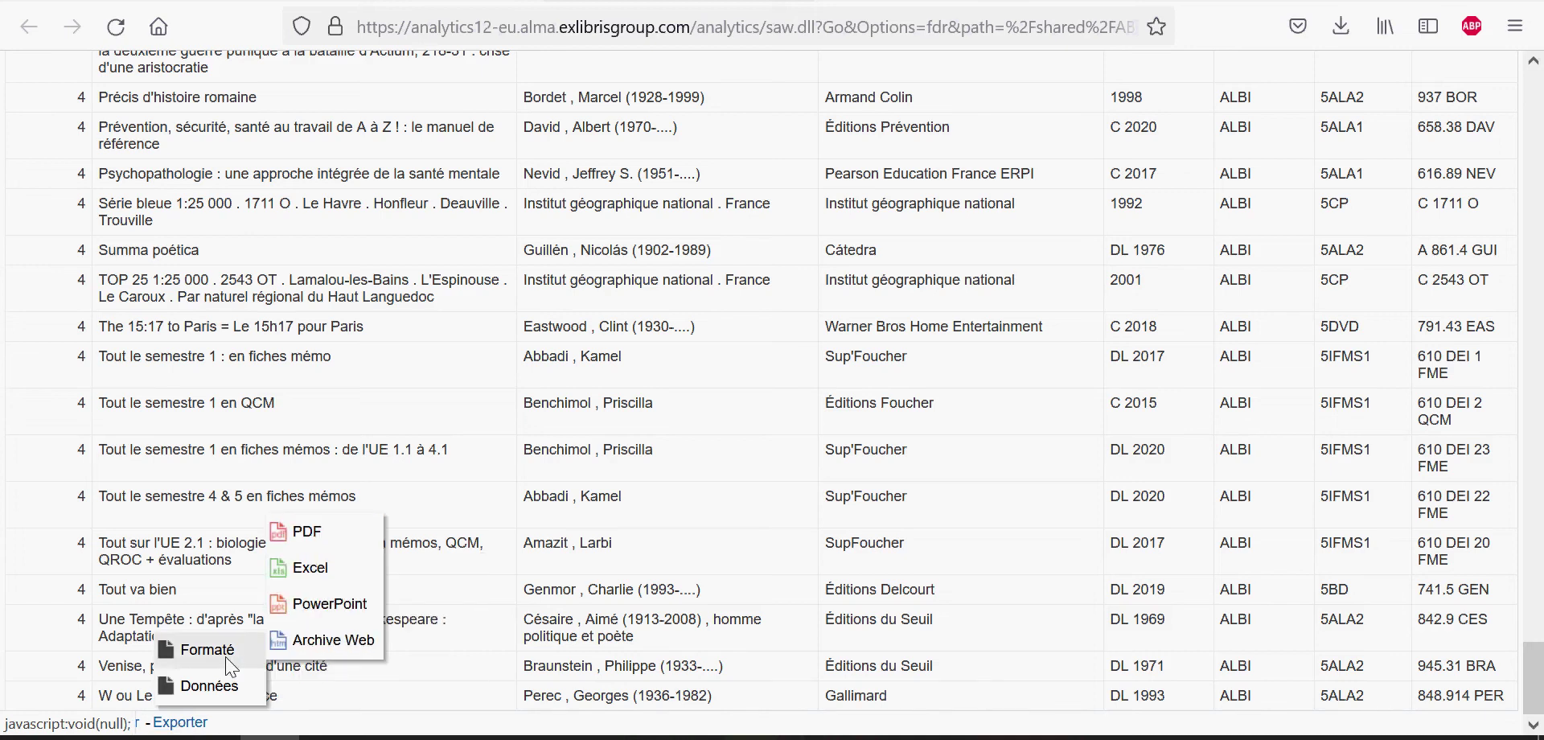
mouse_move(233, 696)
click(326, 569)
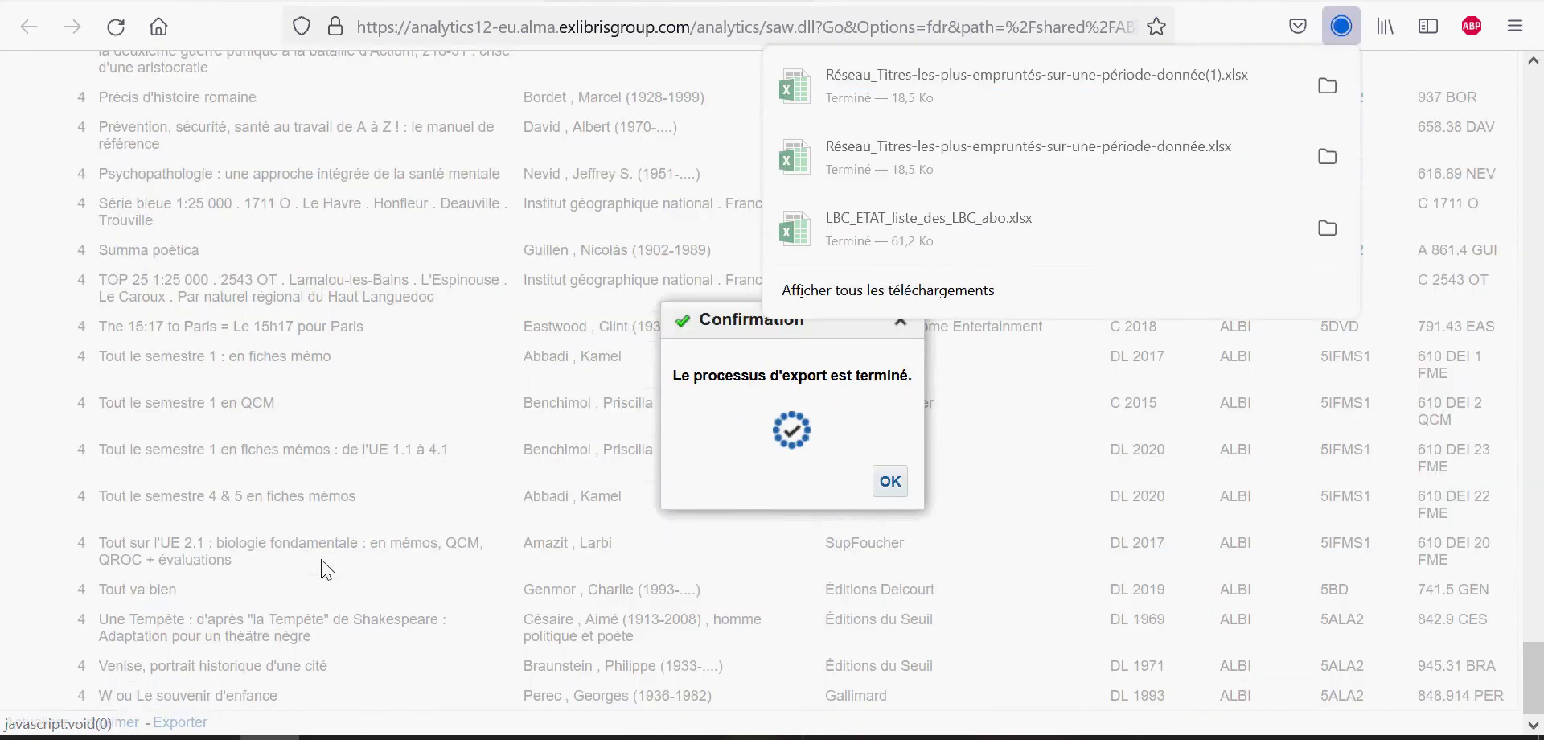
click(891, 482)
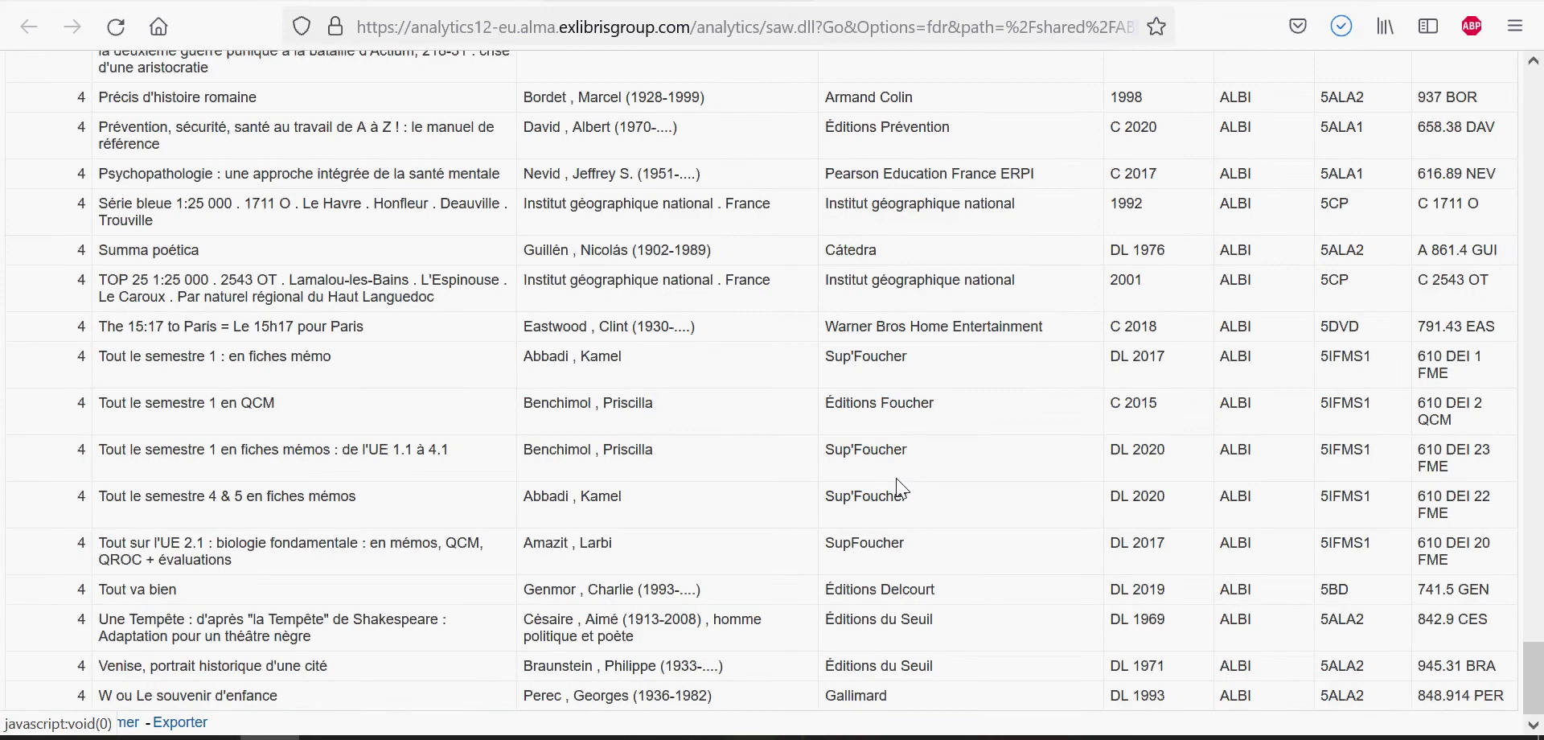
Step: Open the downloaded Réseau_Titres-les-plus-empruntés-sur-une-période-donnée(1).xlsx in Excel to review it, and return to the browser report
click(1336, 30)
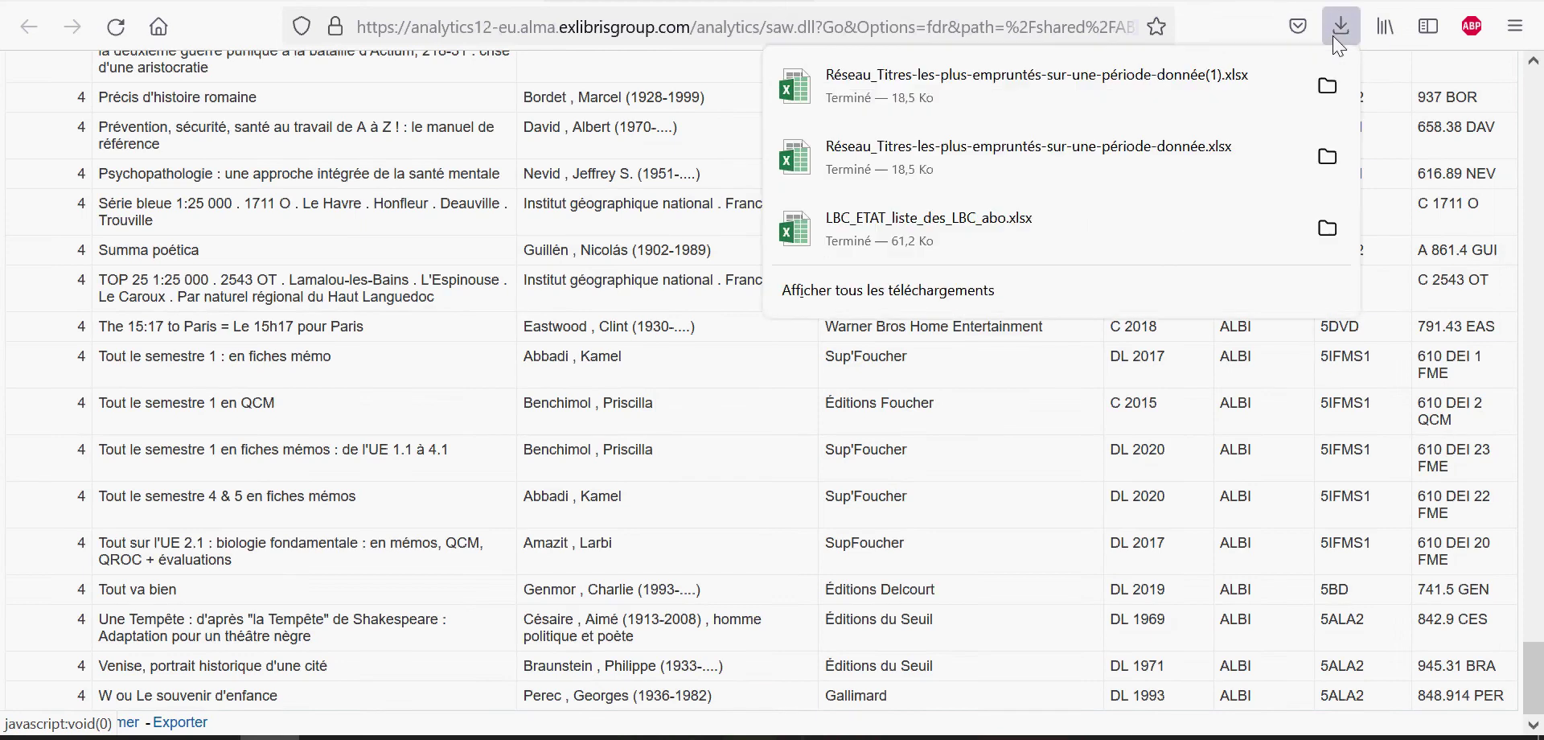
click(1037, 82)
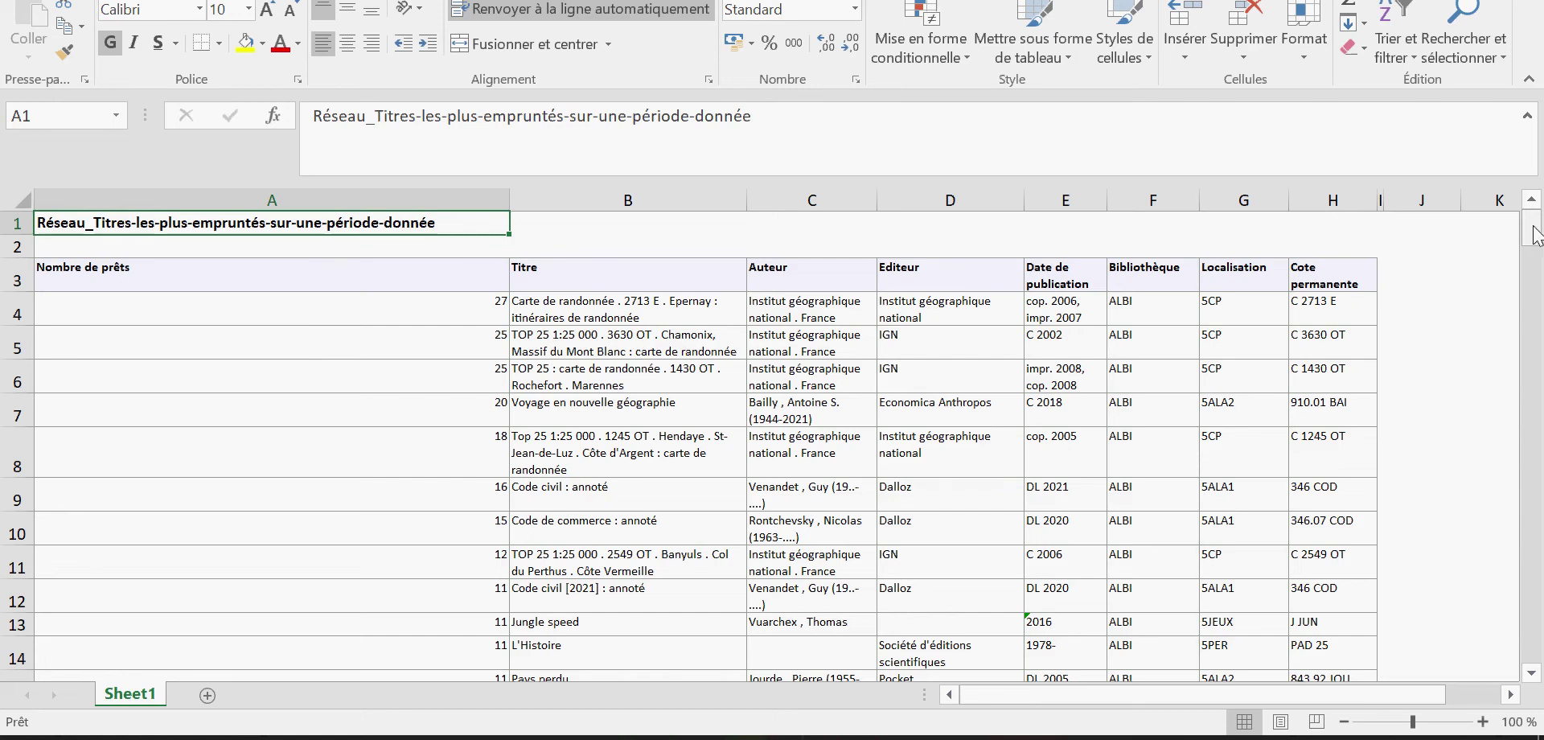
mouse_move(1531, 233)
mouse_down()
mouse_move(1532, 655)
mouse_move(1528, 235)
mouse_up()
key(alt+Tab)
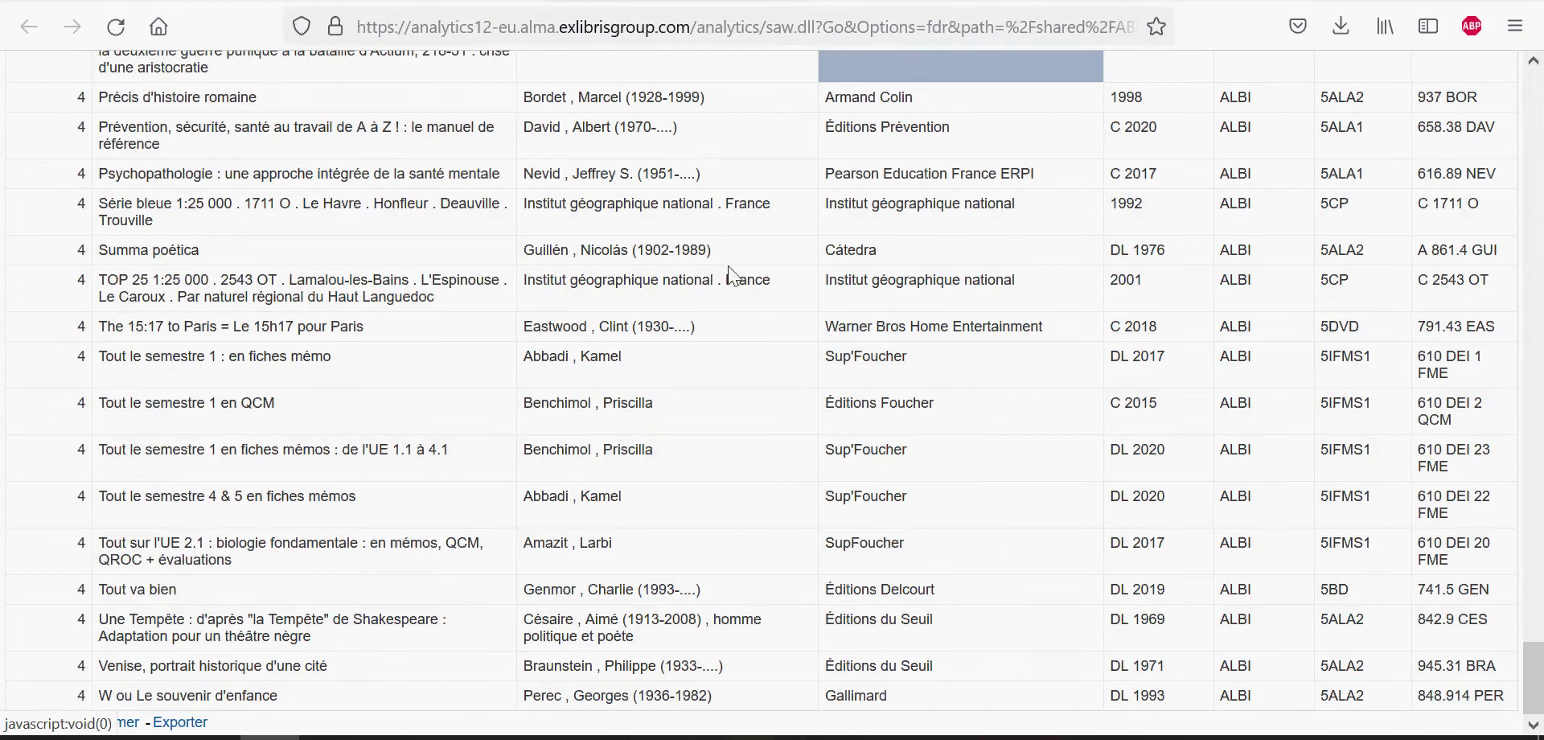
Step: Export the report's data, unformatted, to Excel and open the downloaded file
click(179, 725)
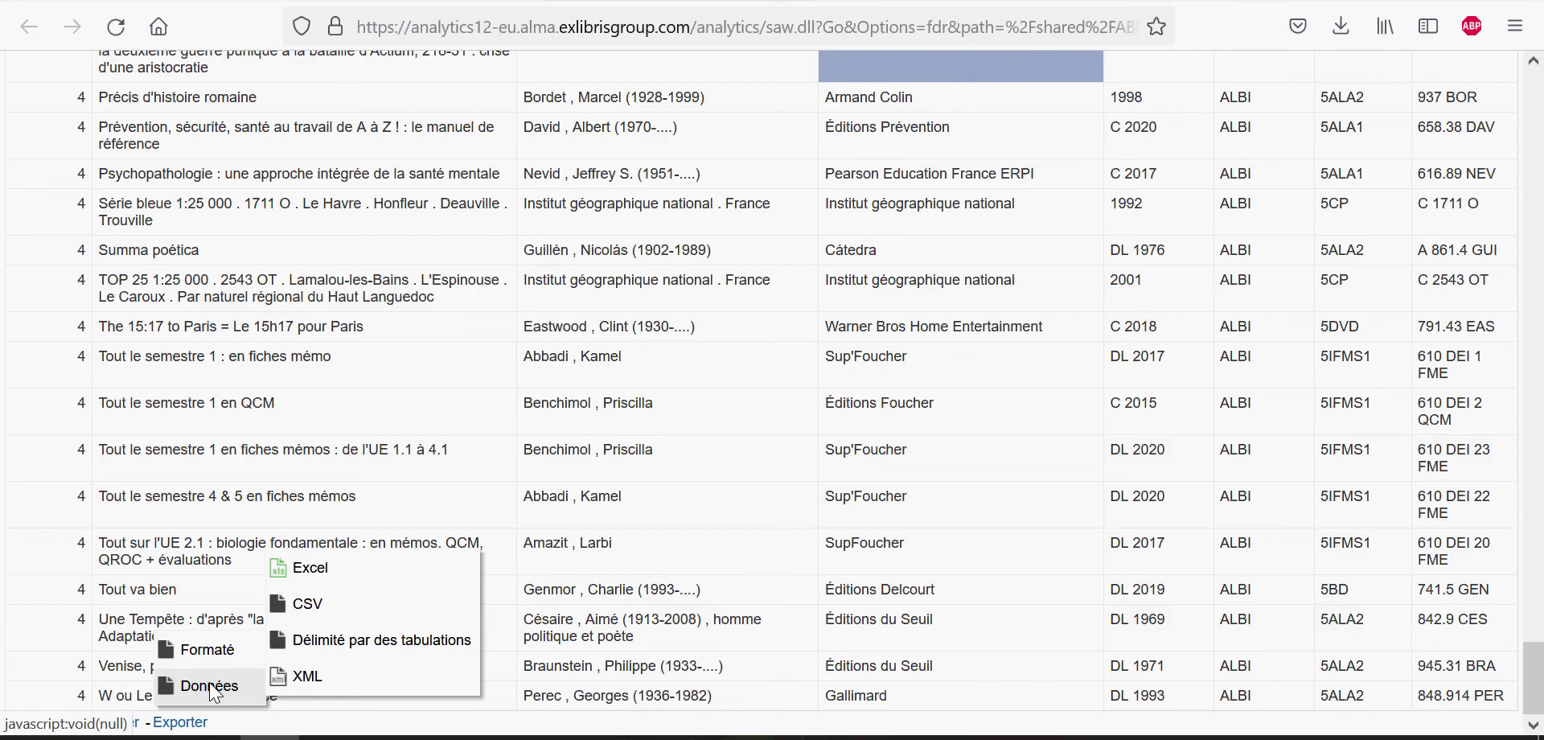
click(311, 569)
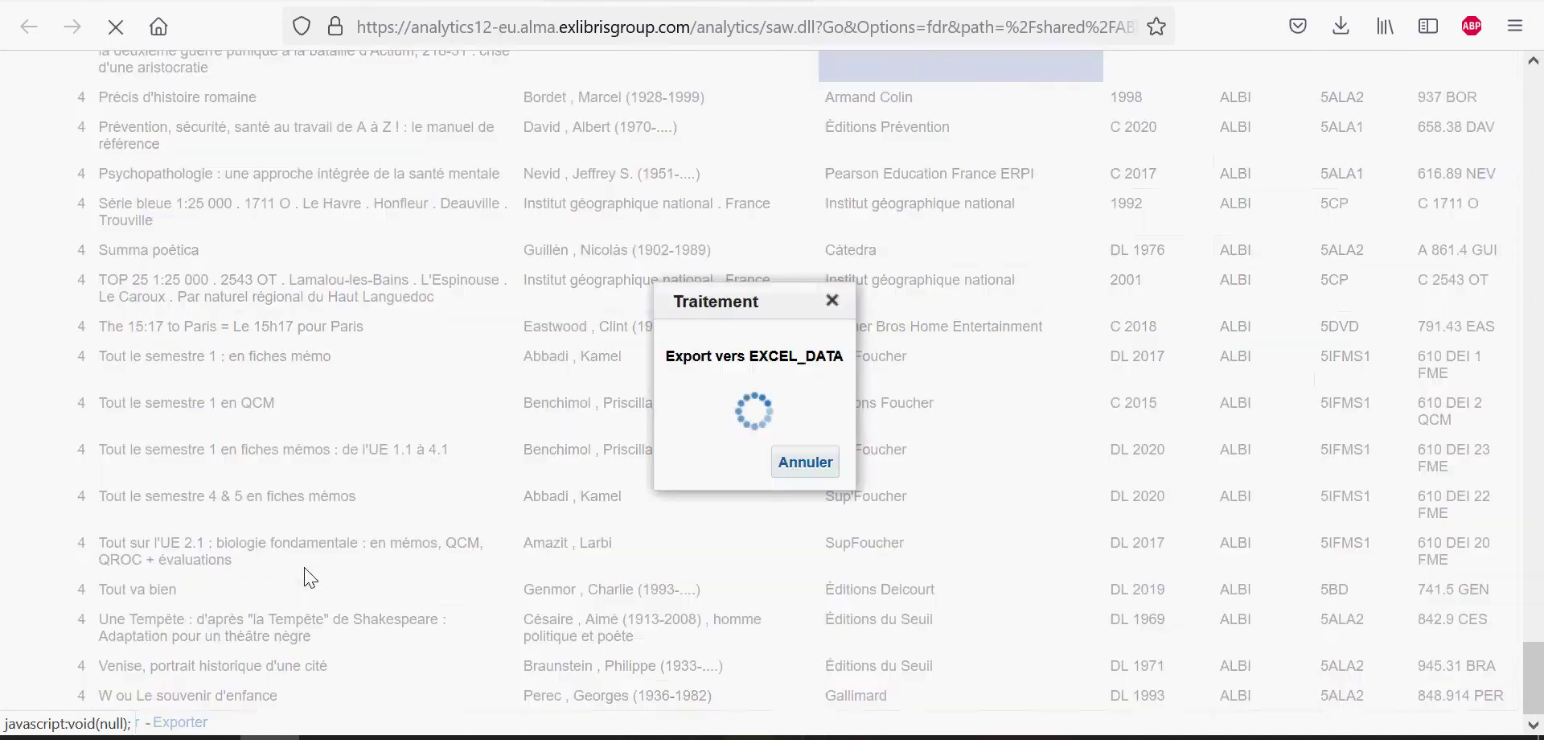
click(1014, 94)
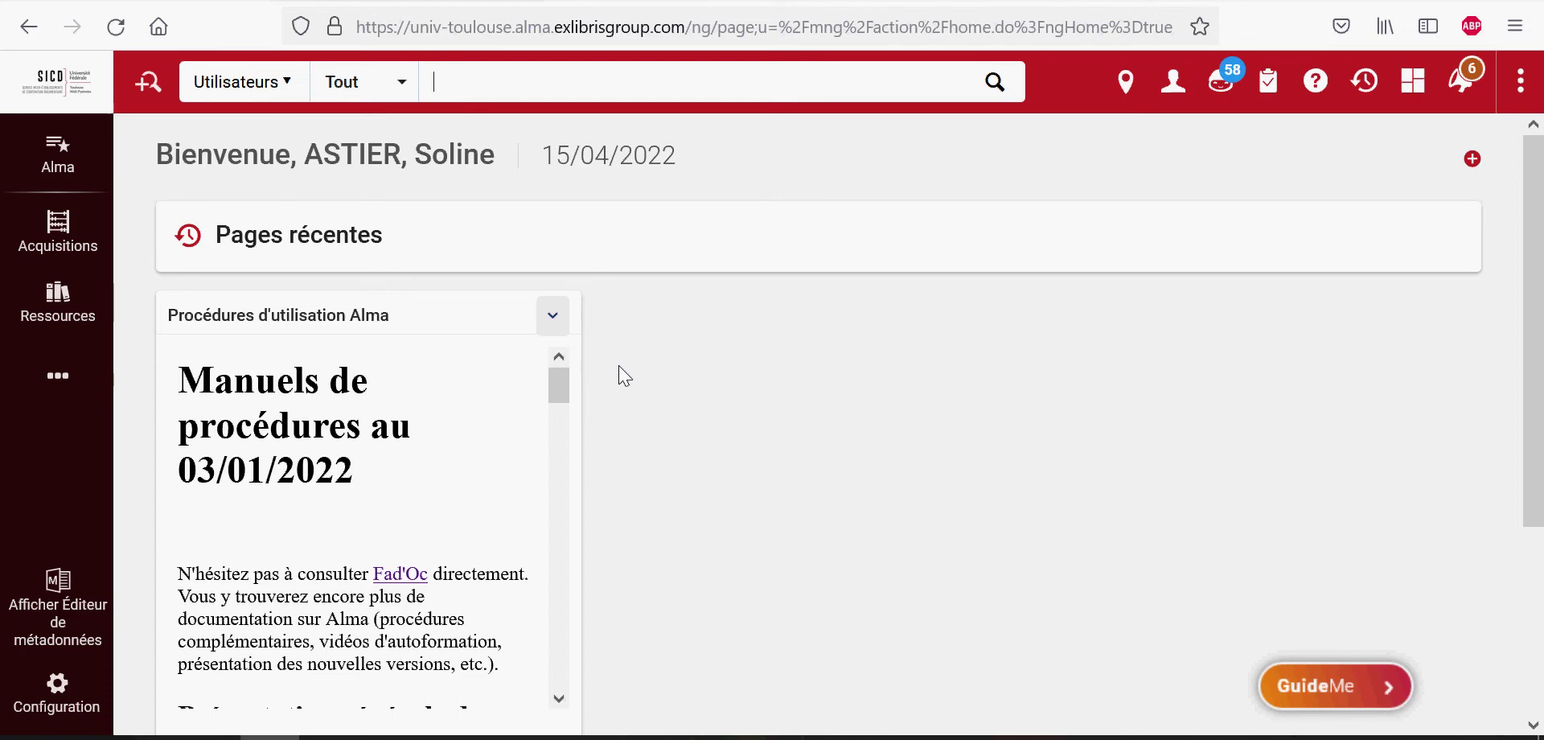
Step: Open the Réseau_ACQ_Abonnement_ressources-imprimées dashboard from Alma's Analytics reports
click(64, 396)
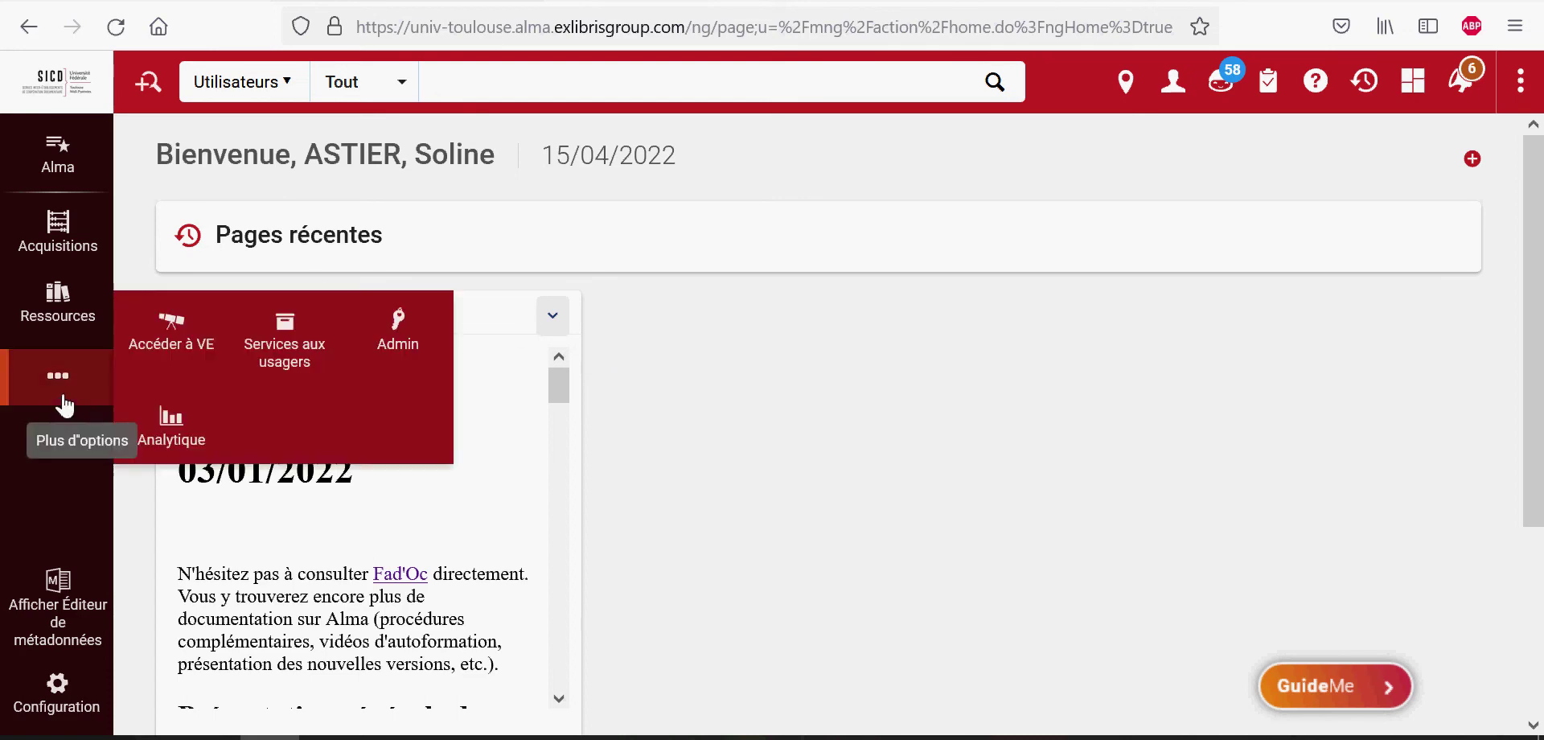
click(171, 416)
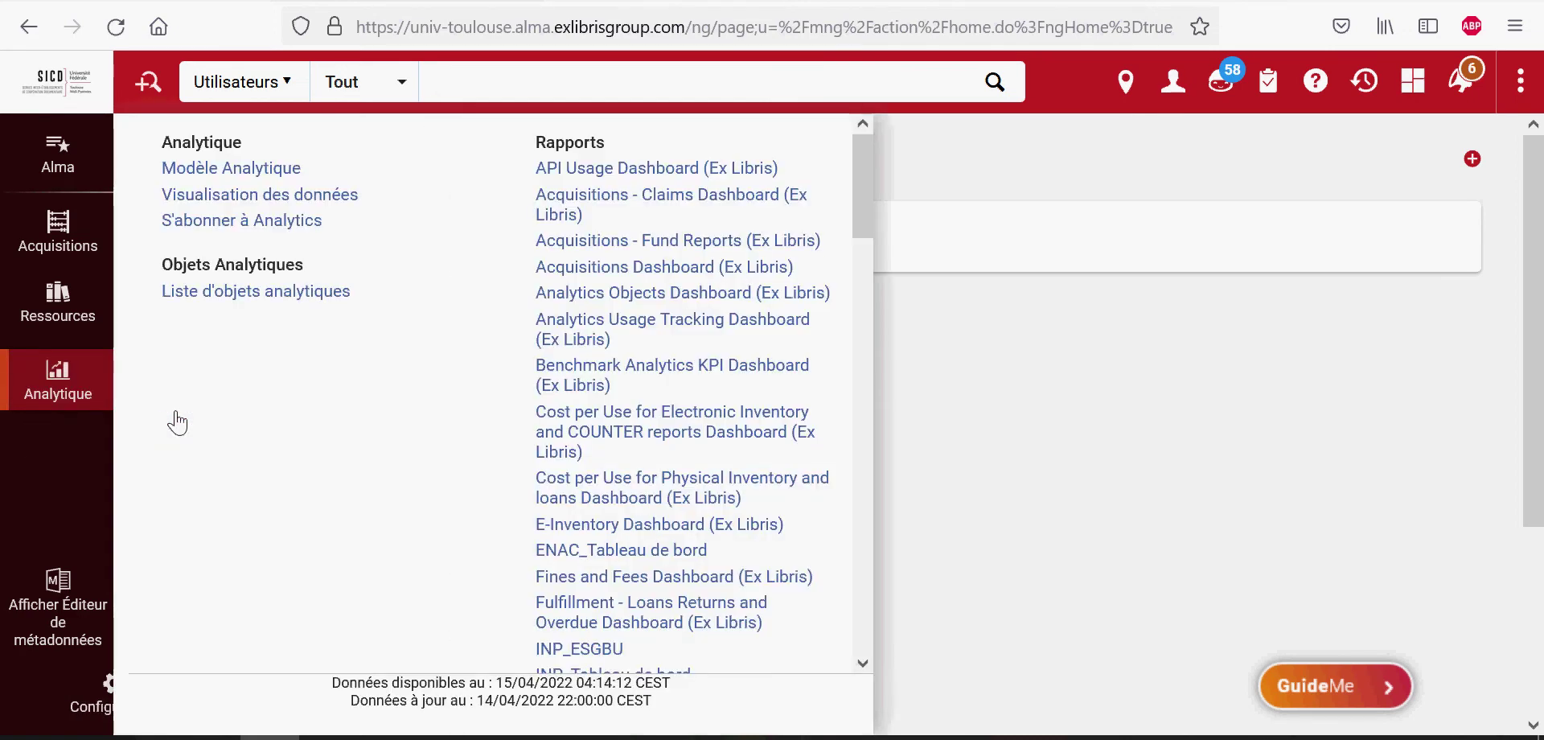
drag(865, 201, 882, 364)
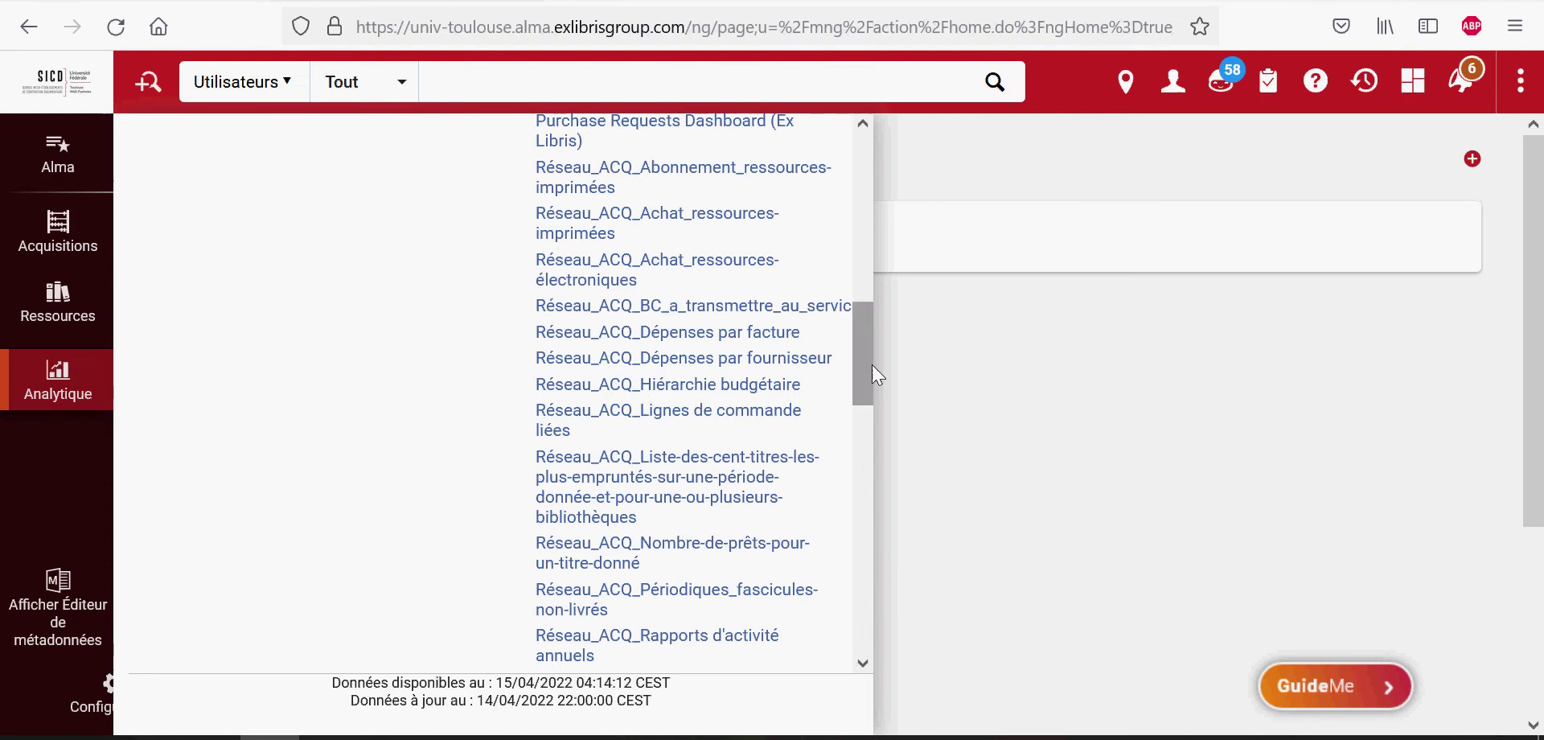
click(695, 180)
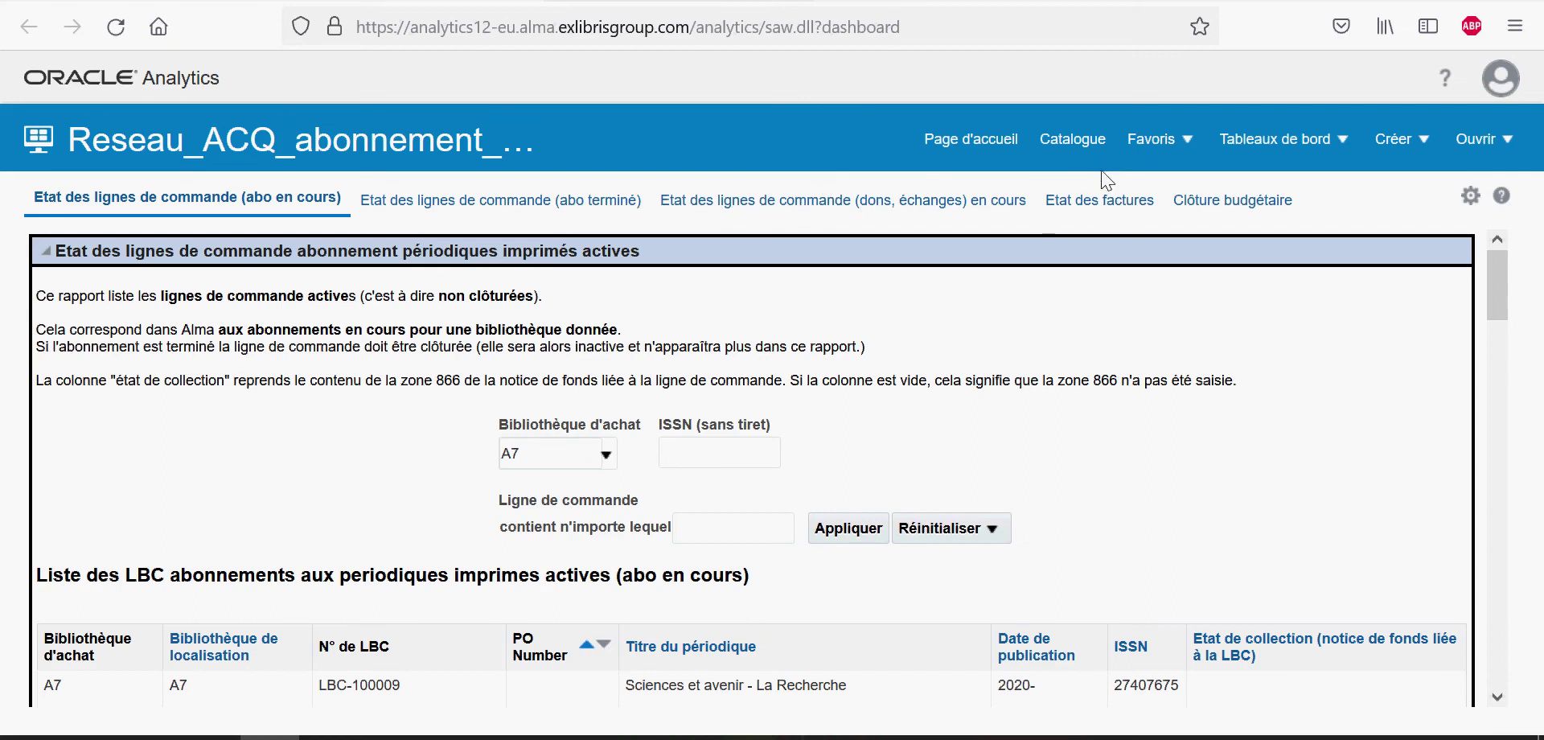
Step: View the dashboard's Clôture budgétaire page and return to Etat des lignes de commande (abo en cours)
click(1223, 190)
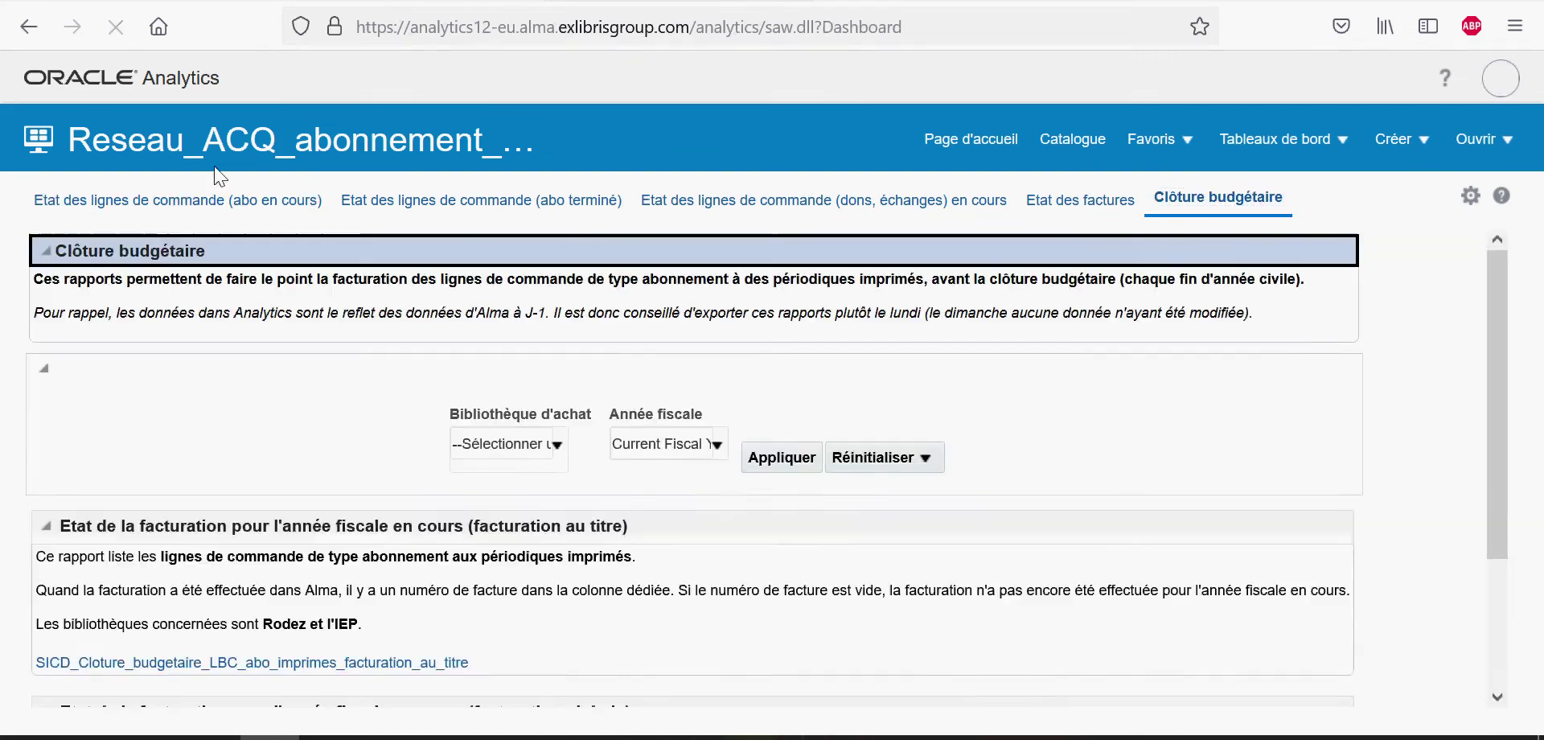
click(153, 206)
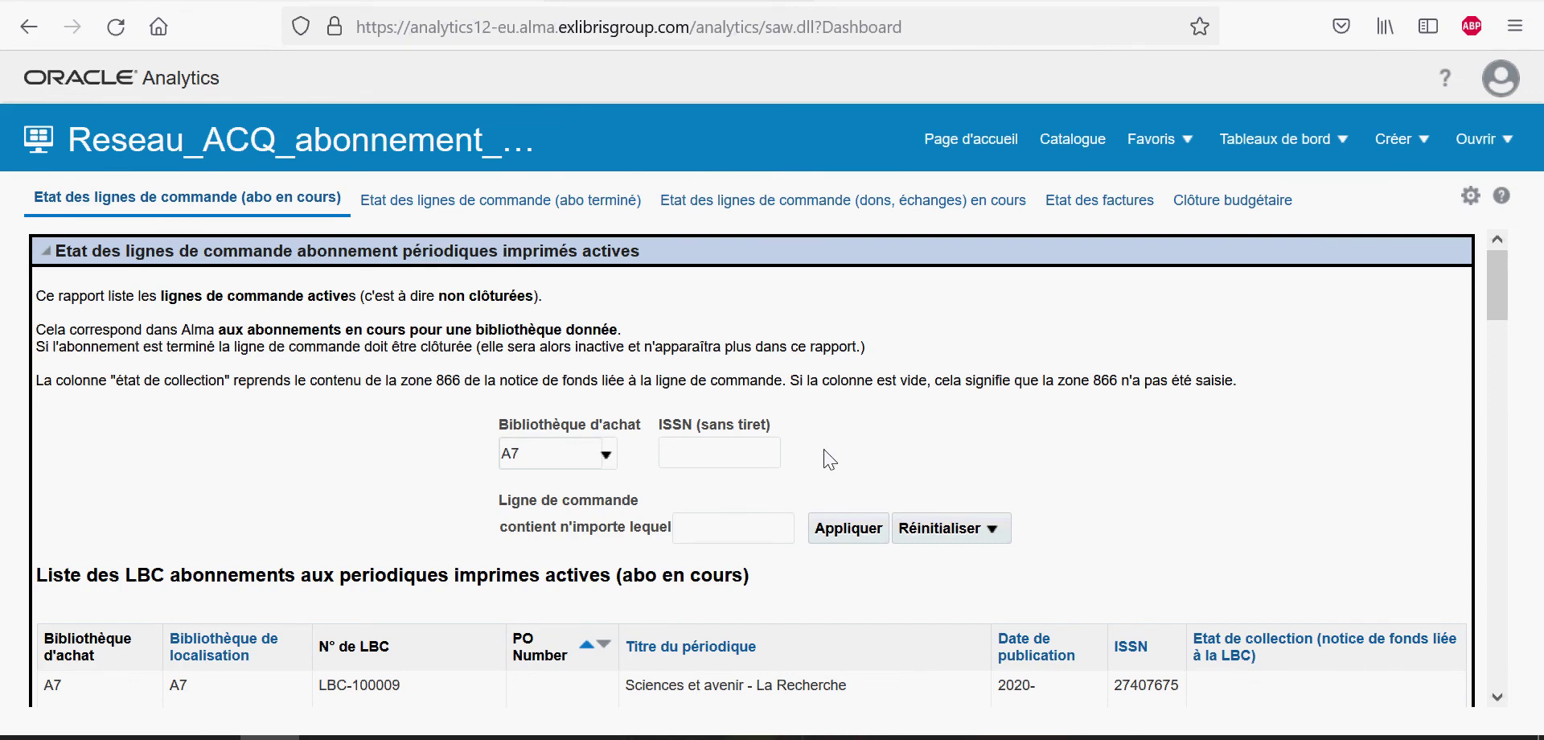
Step: Filter the active print subscription order lines by setting Bibliothèque d'achat to ALBI instead of A7, and apply the filter
click(606, 455)
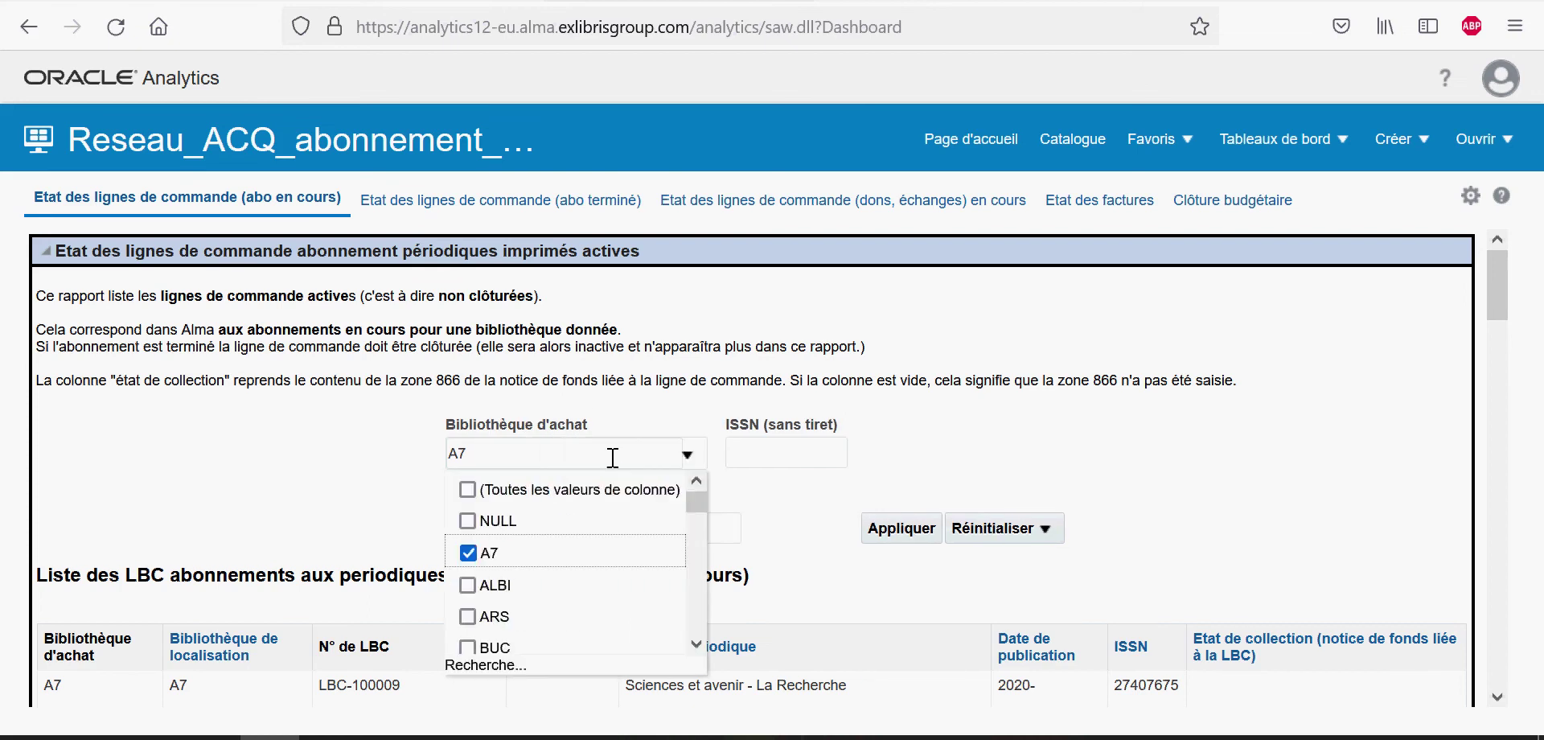
click(473, 591)
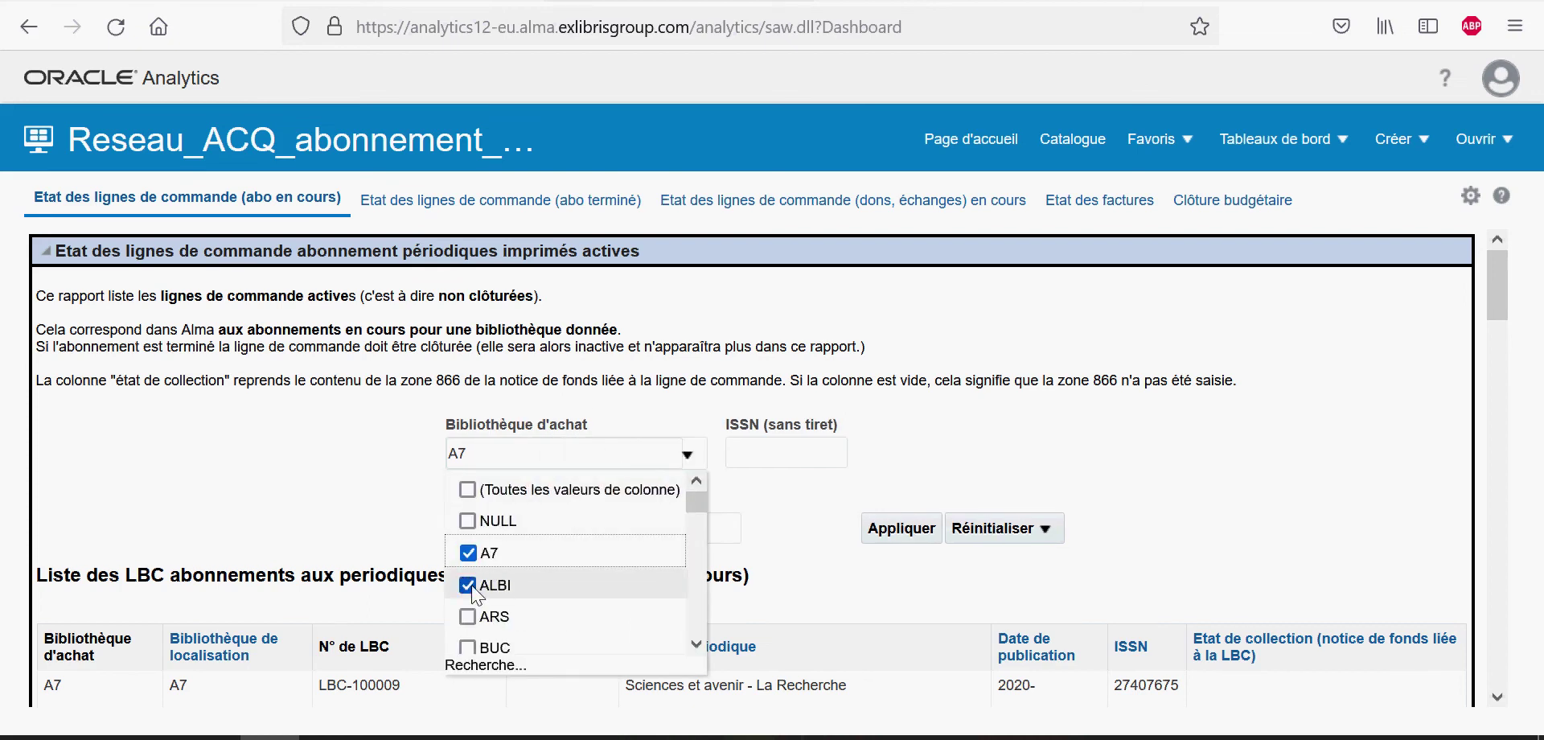
click(467, 553)
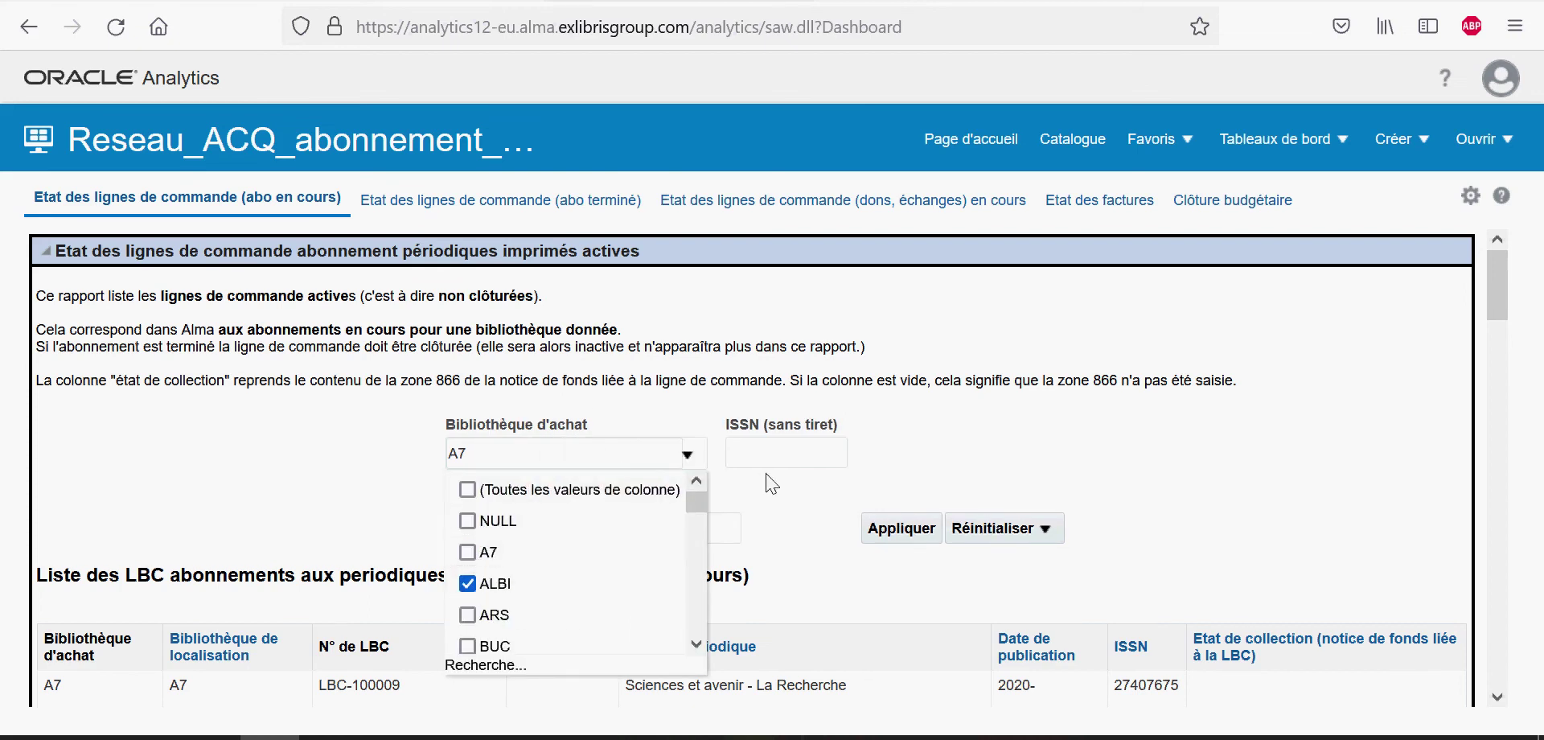
click(767, 498)
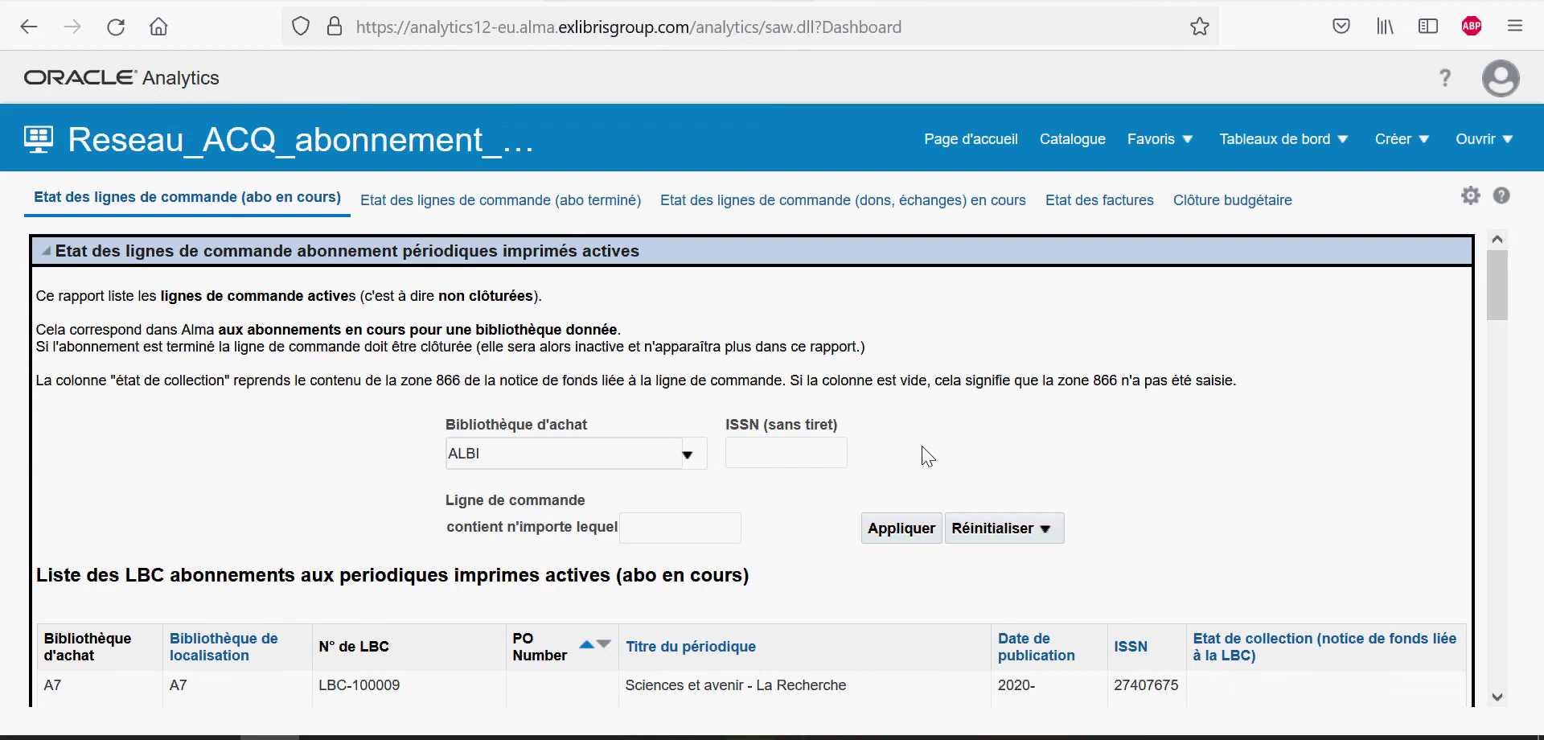
click(892, 537)
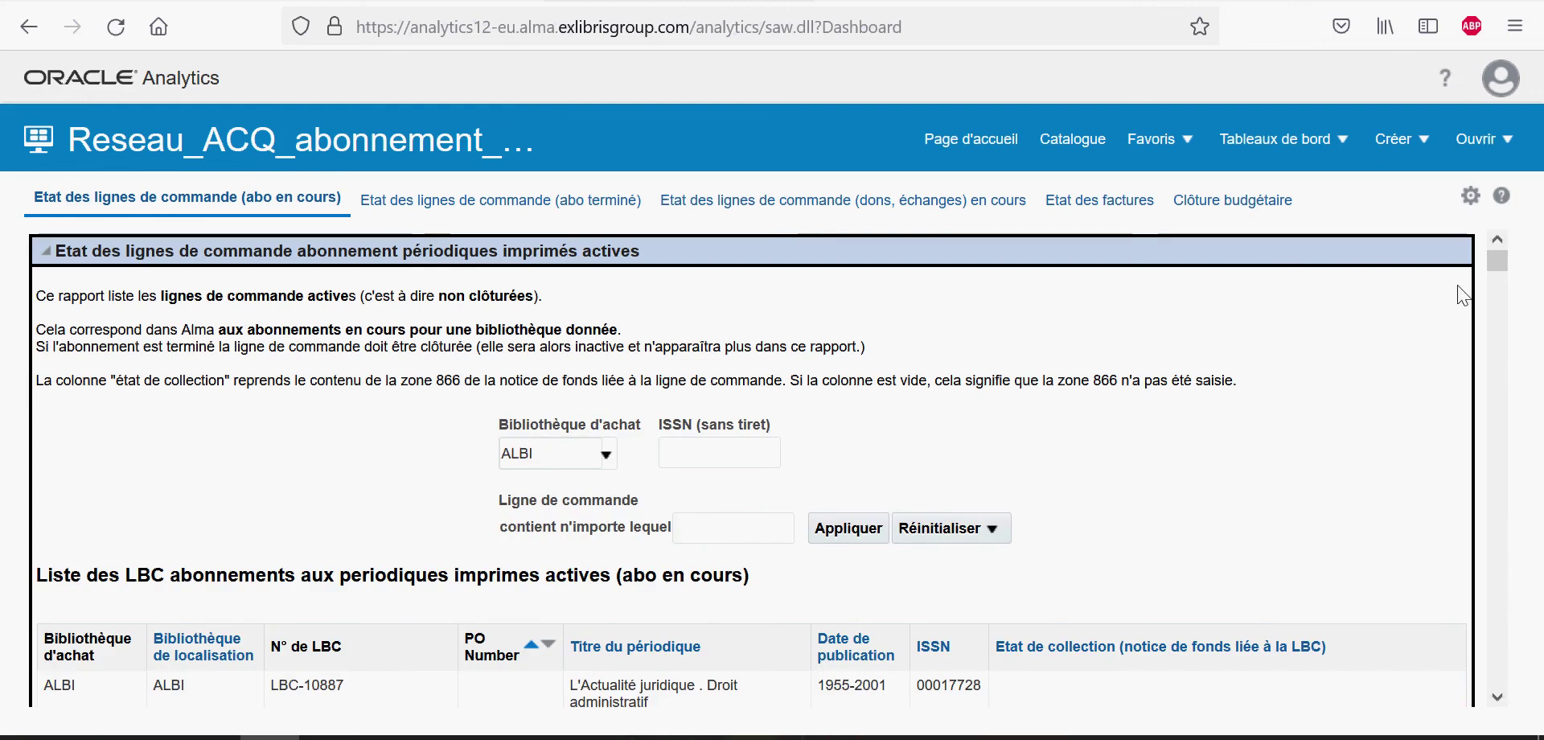
Step: Look through the filtered ALBI order lines and export the list in formatted form
drag(1496, 260, 1500, 283)
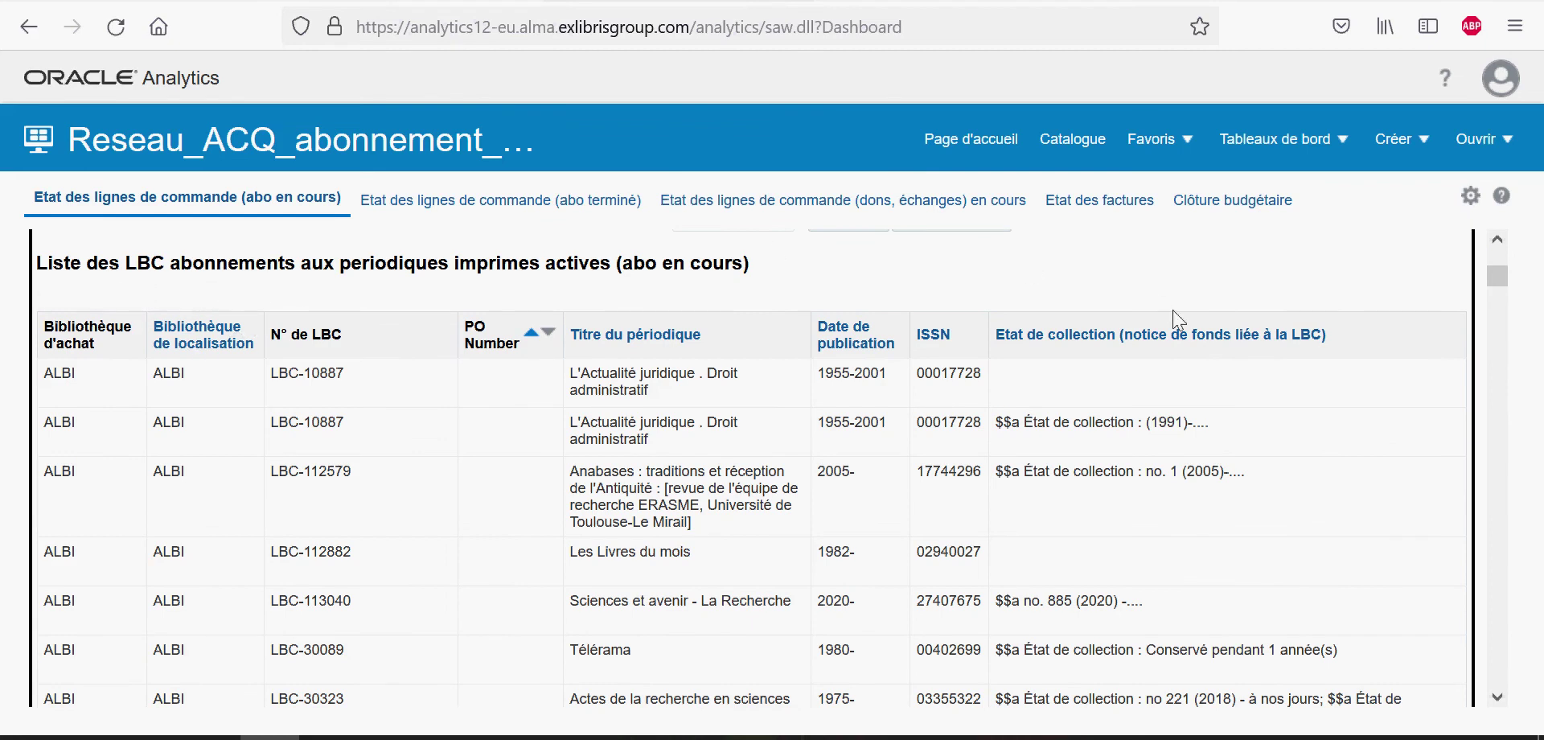
drag(1498, 272, 1496, 711)
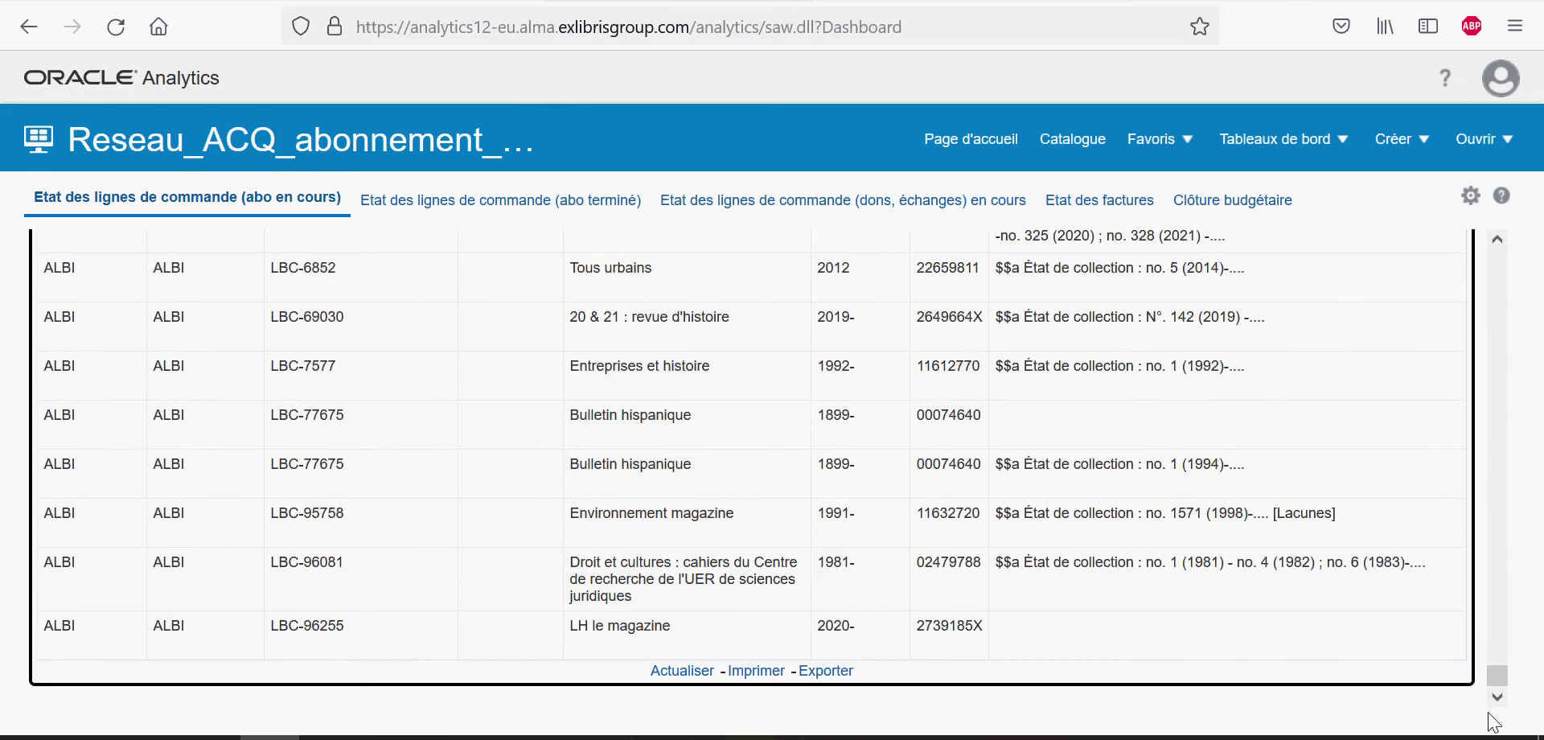
click(847, 680)
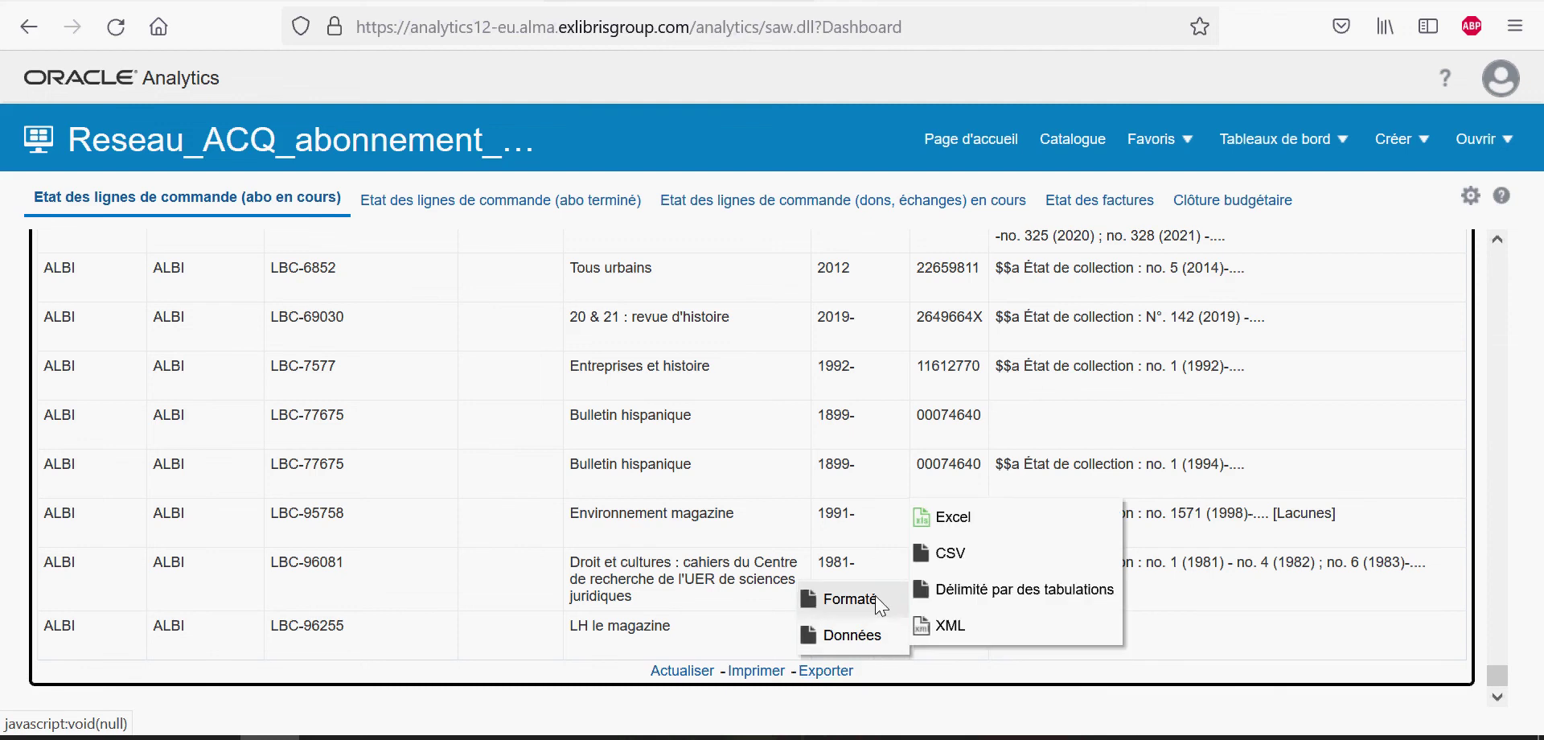
mouse_move(876, 598)
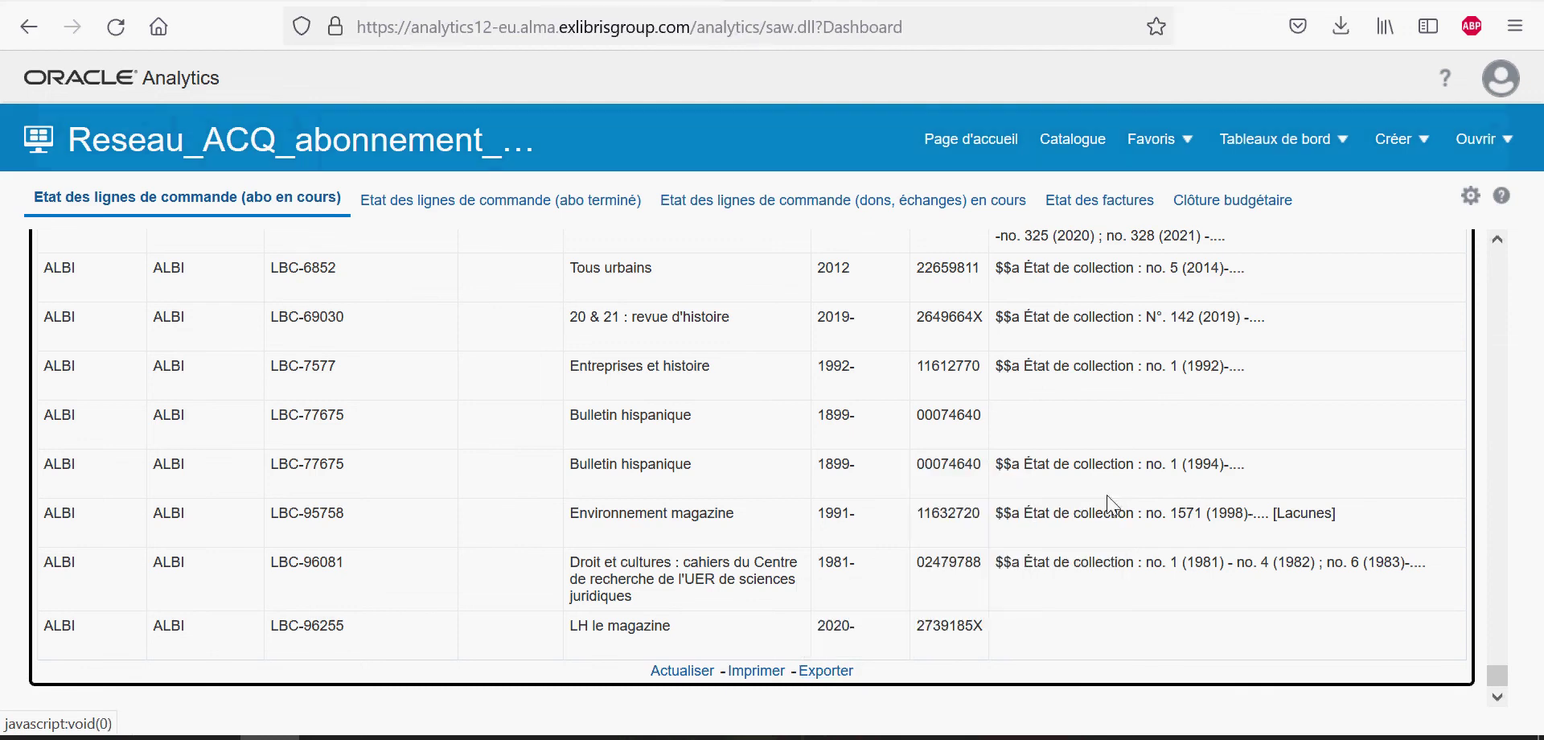
Step: Export the filtered ALBI list as unformatted data to Excel
click(824, 679)
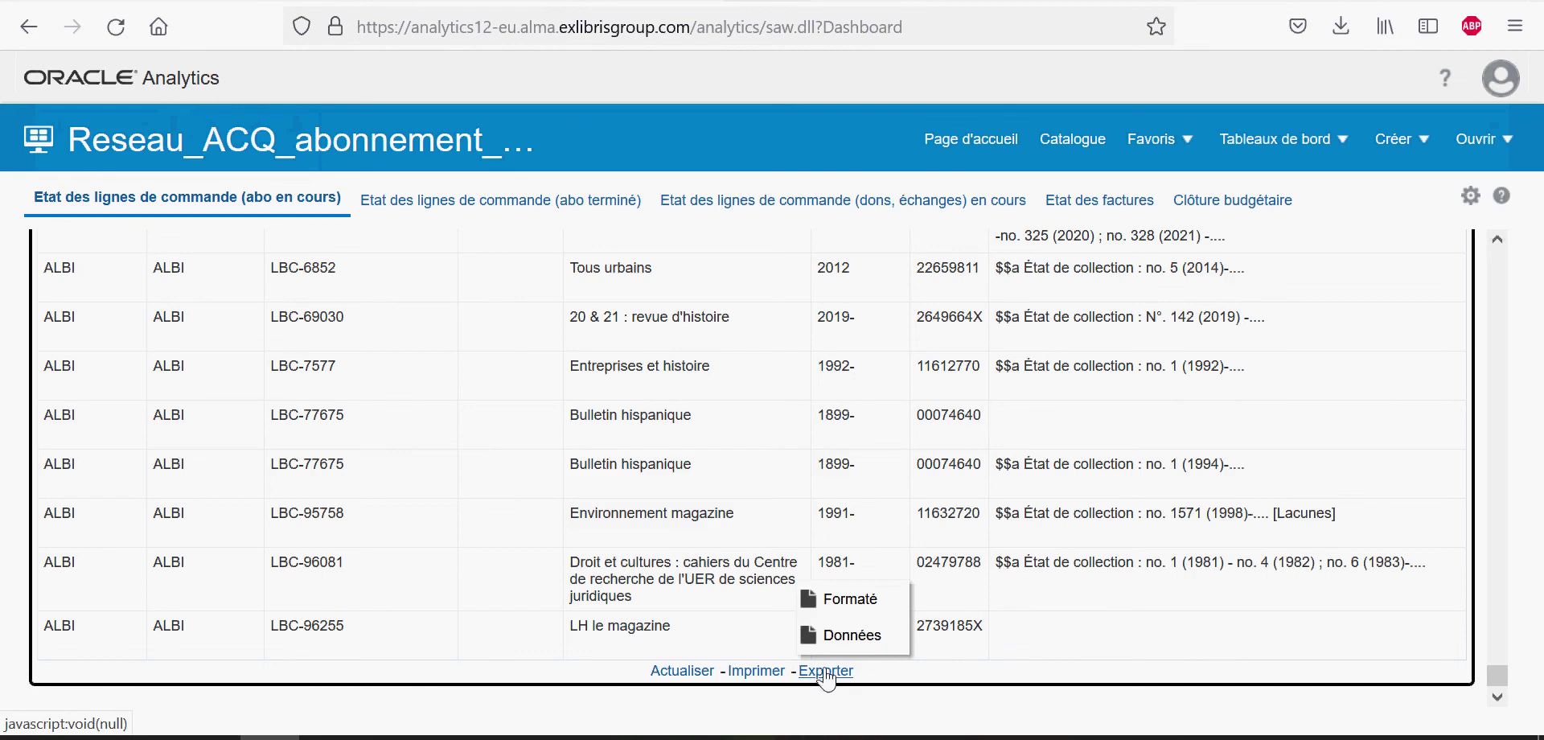
mouse_move(851, 637)
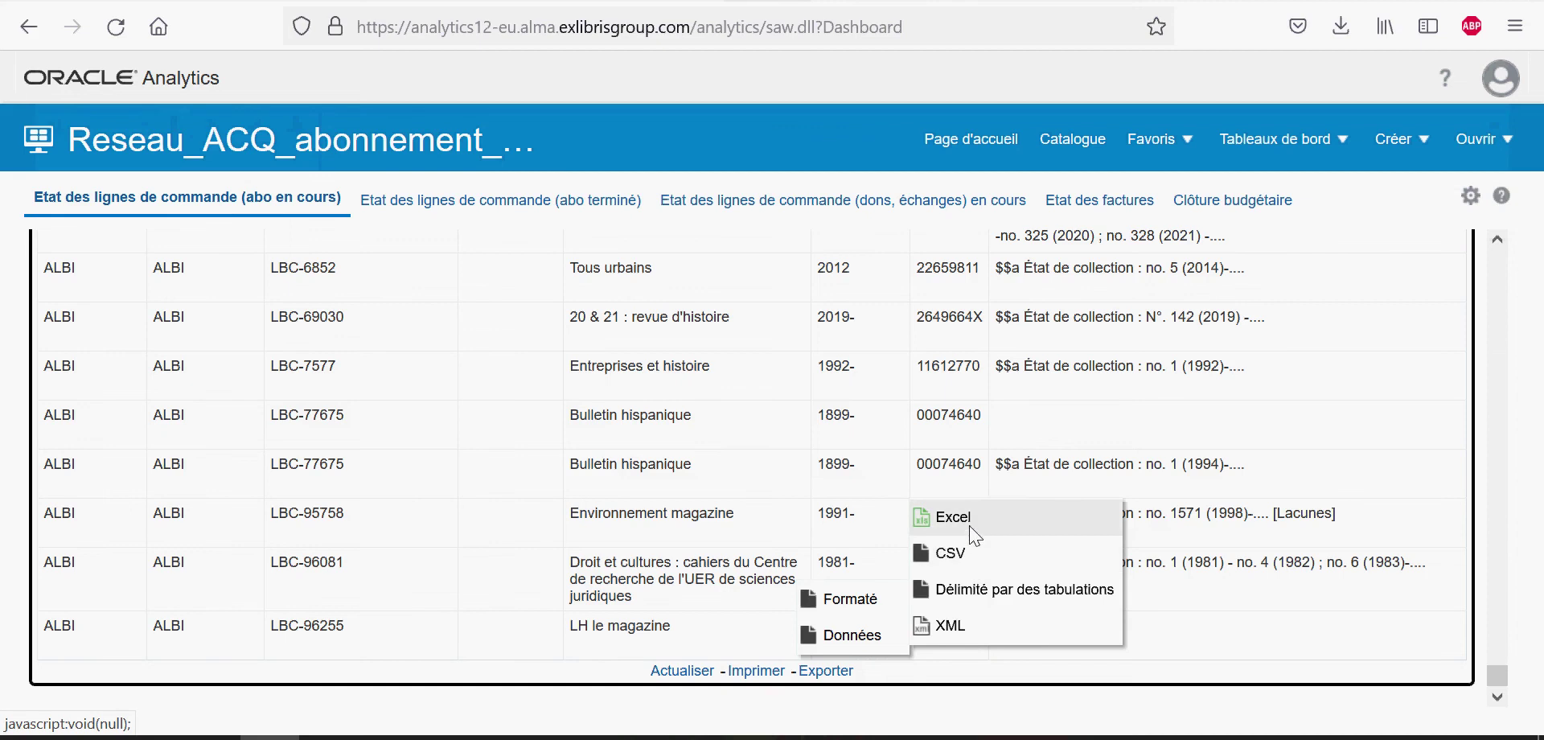
click(949, 516)
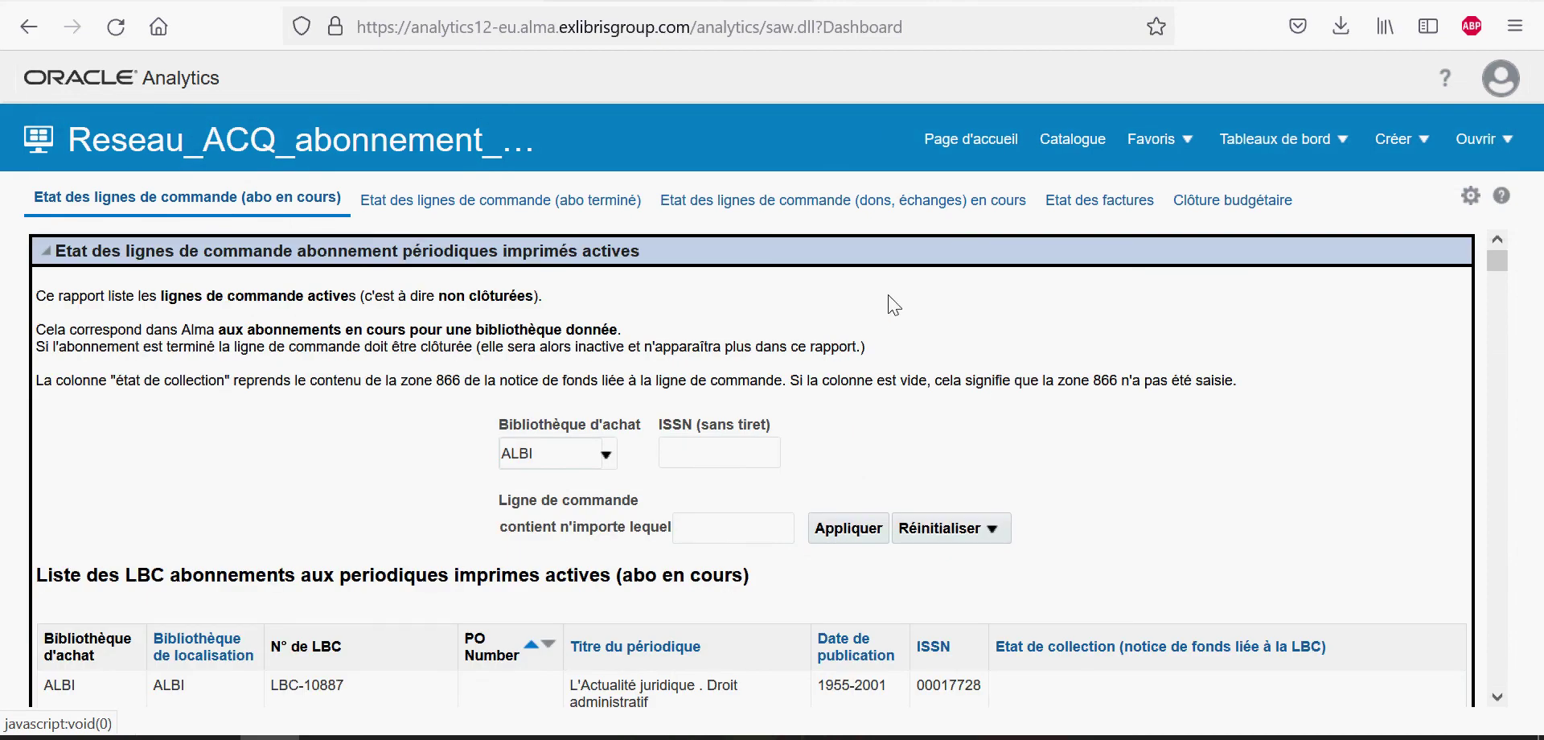
Step: Export the entire dashboard in Excel format from the Etat des lignes de commande (abo en cours) page
click(1470, 196)
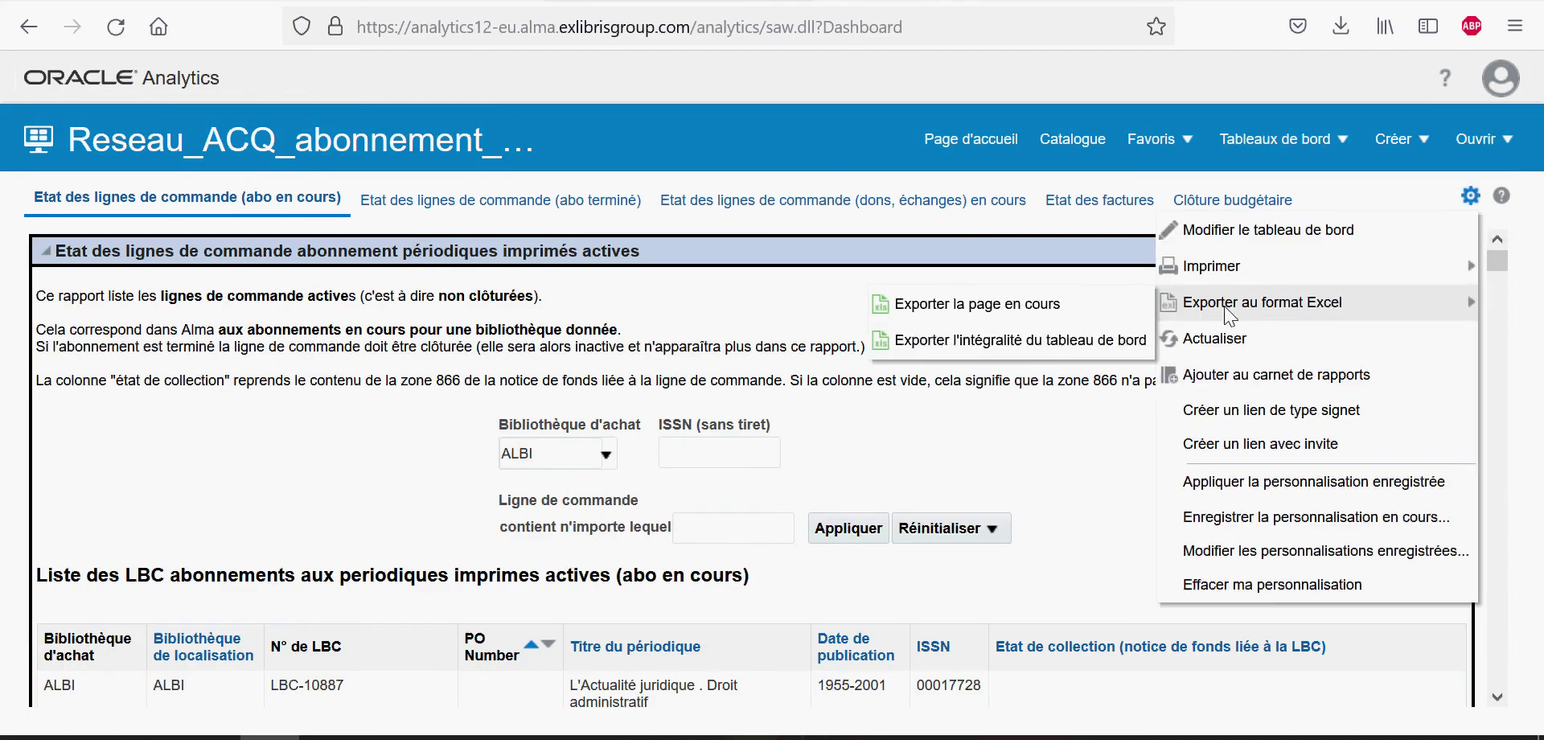
click(1471, 196)
mouse_move(1236, 321)
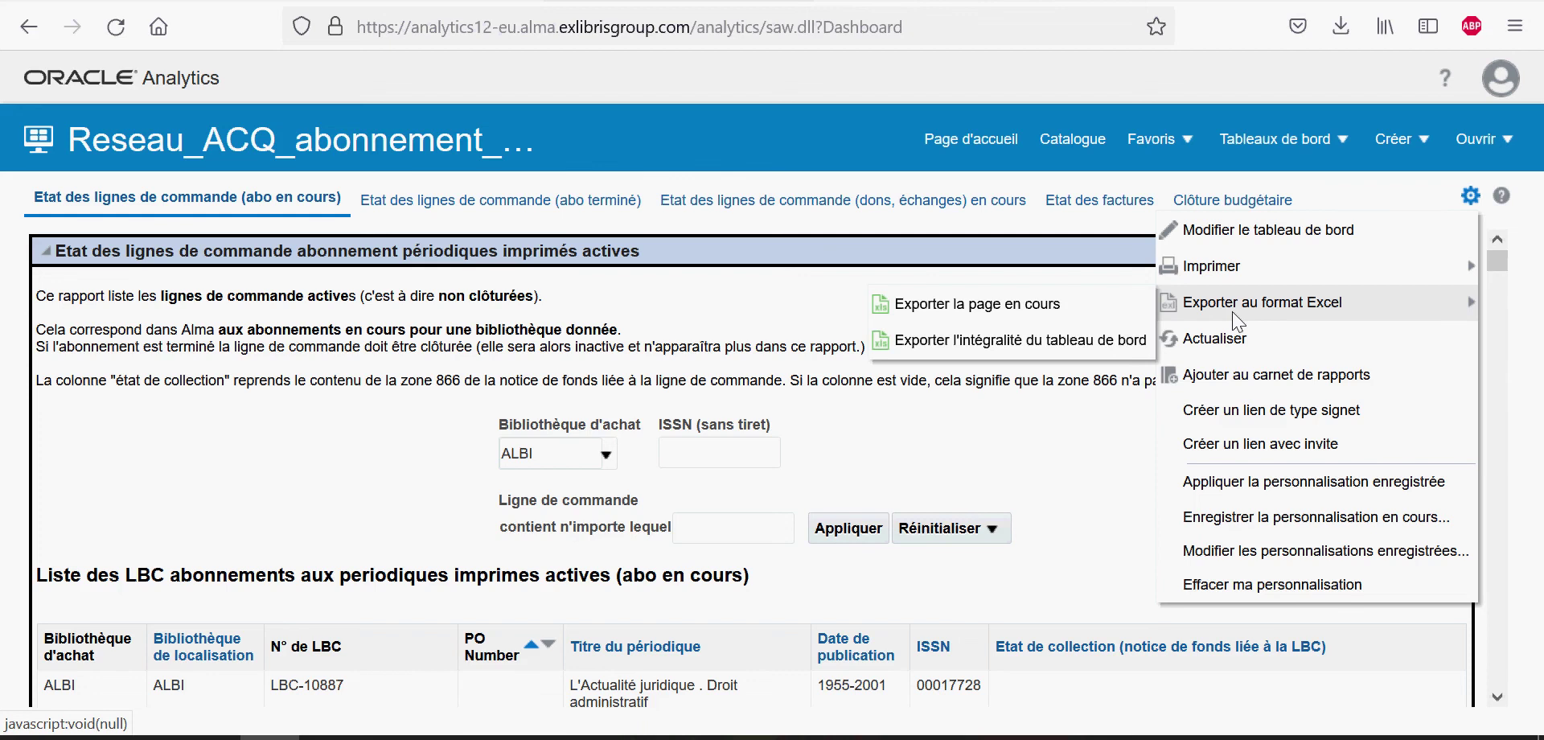
click(1016, 341)
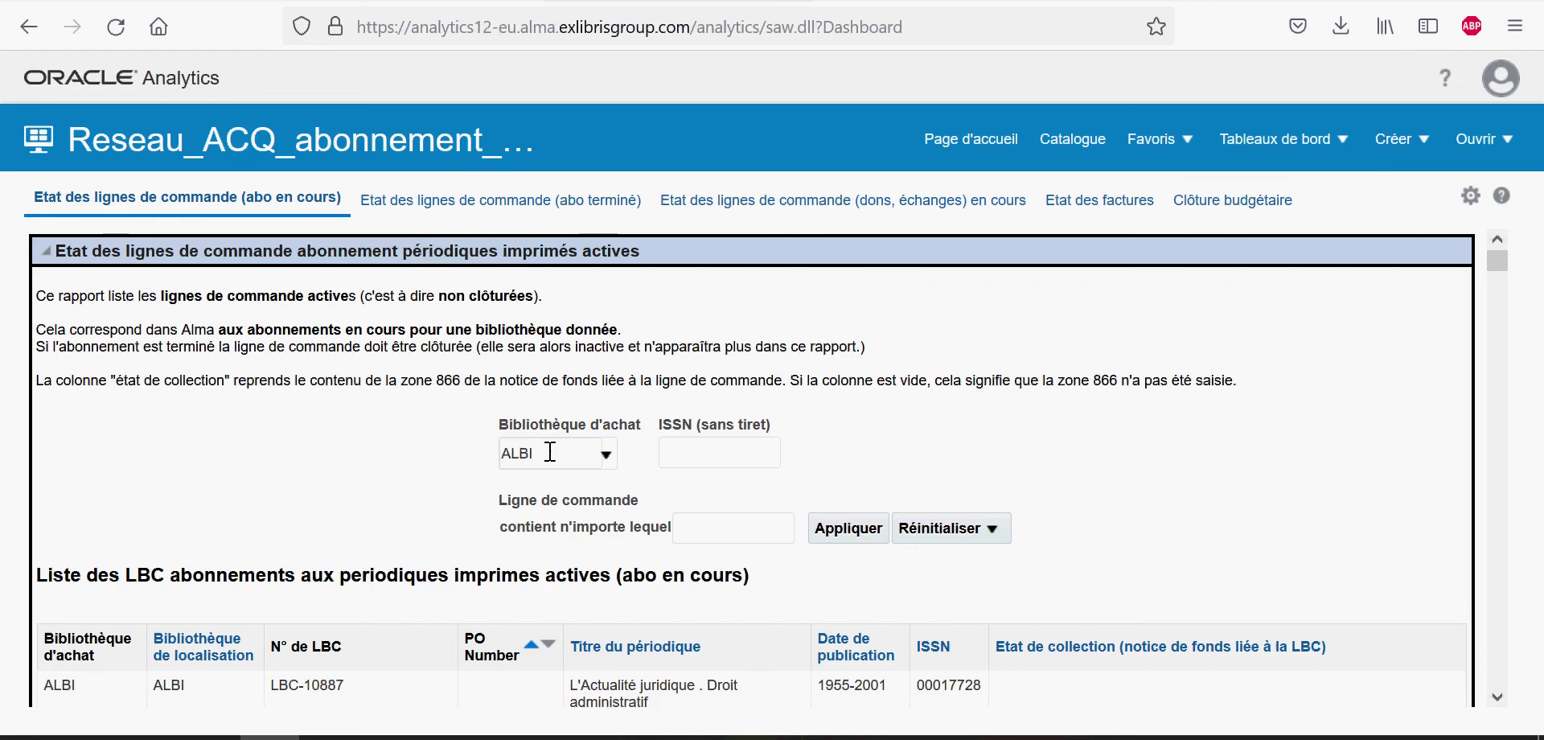
Step: On the Etat des lignes de commande (abo terminé) page, set Bibliothèque d'achat to ALBI only and apply the filter
click(500, 206)
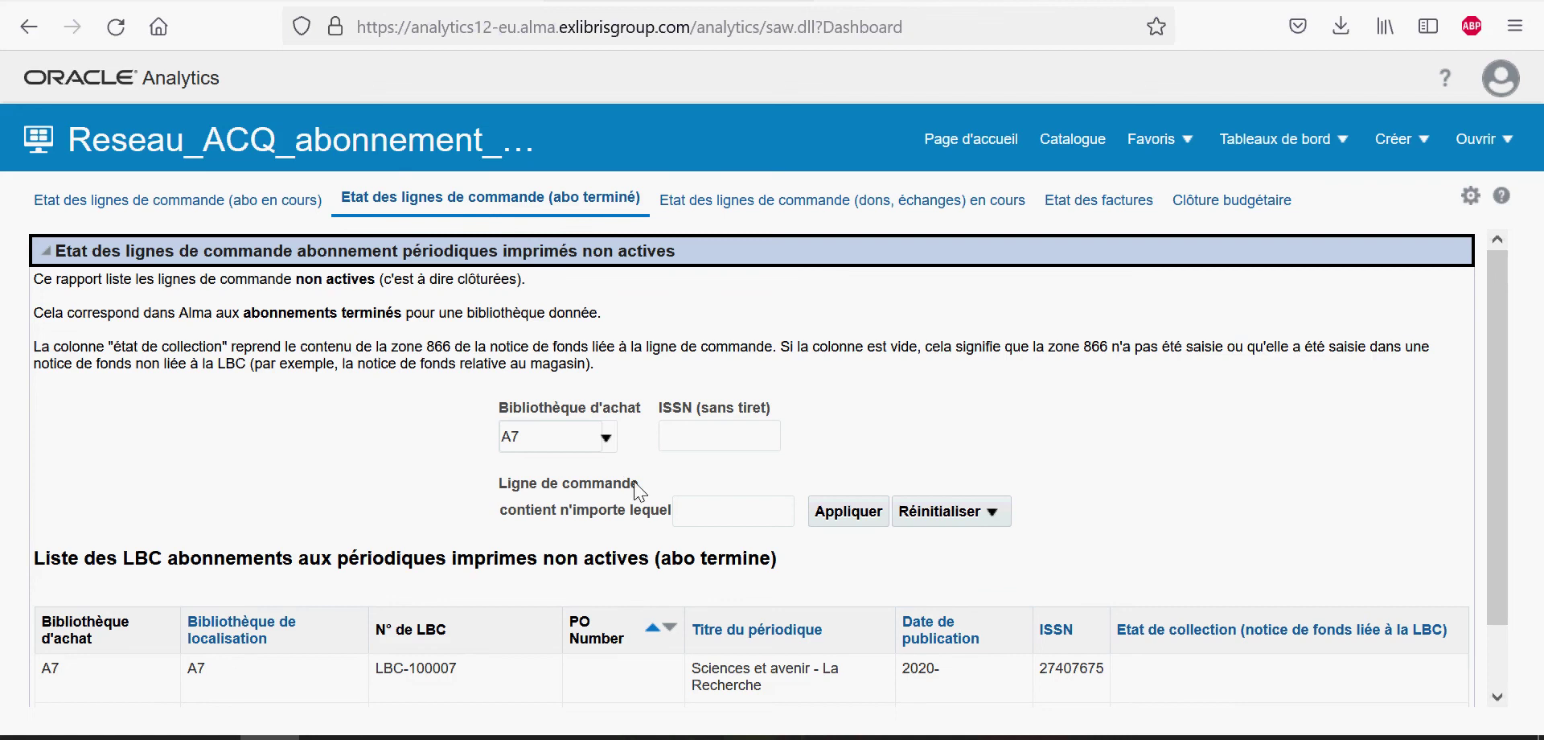
click(607, 437)
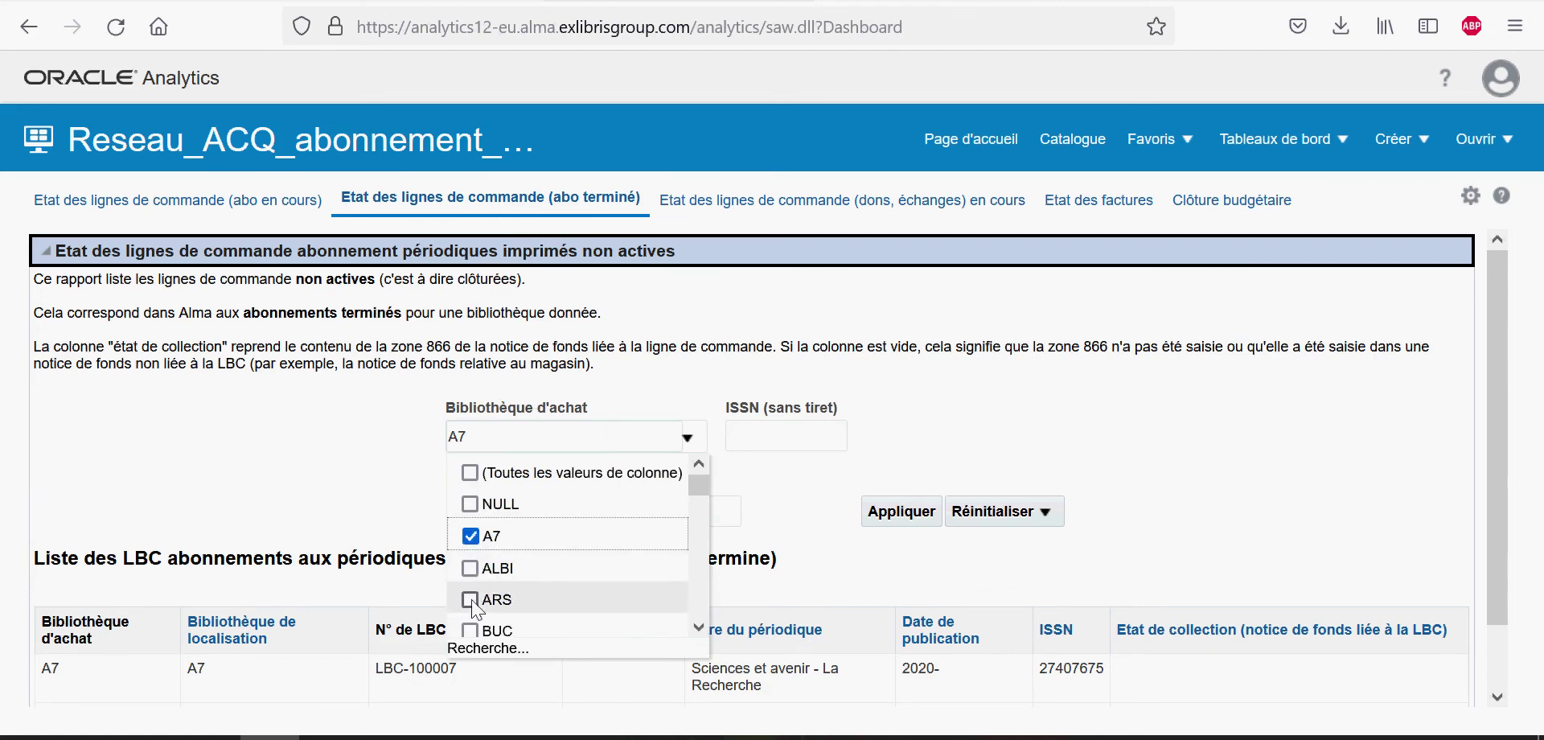
click(470, 567)
click(470, 536)
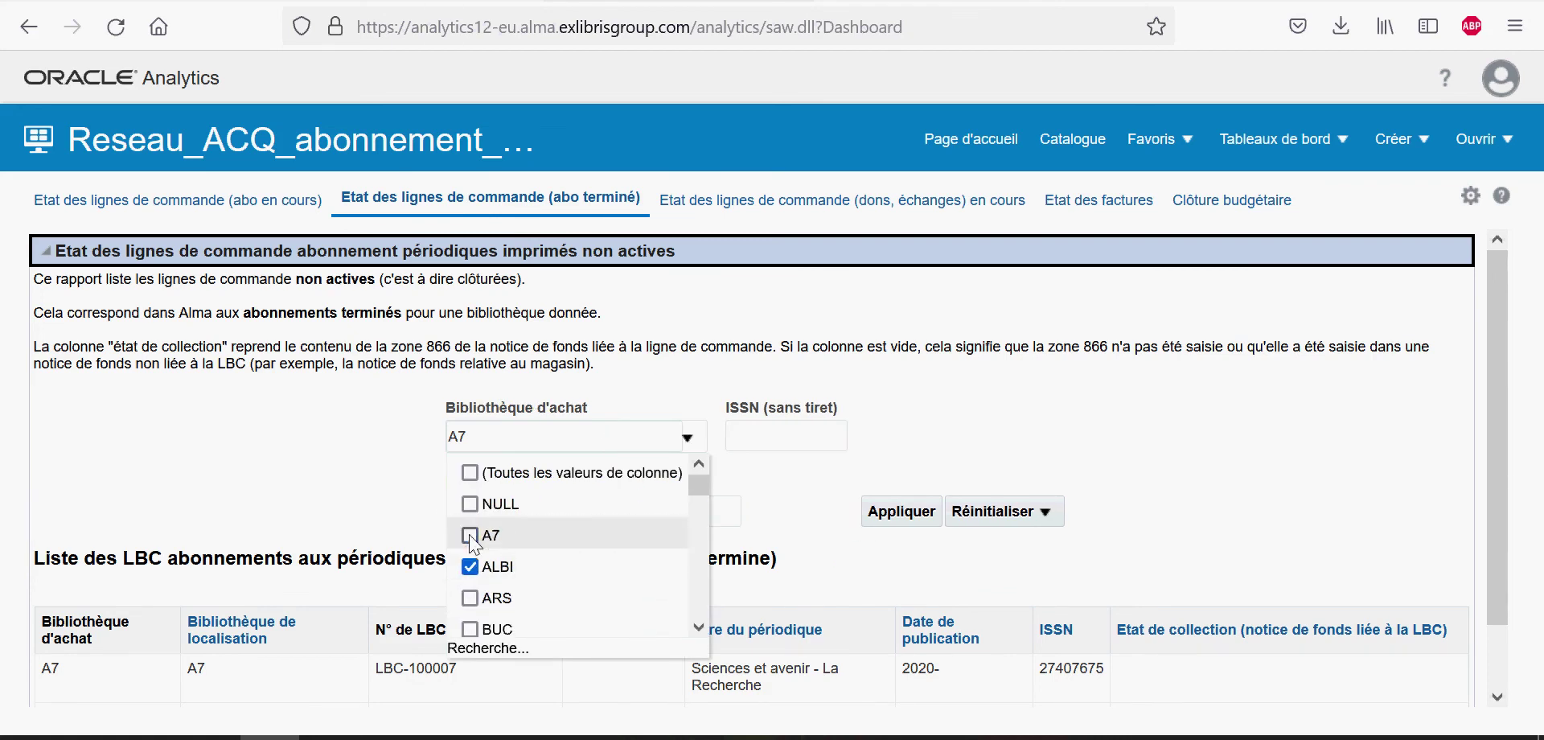
click(777, 481)
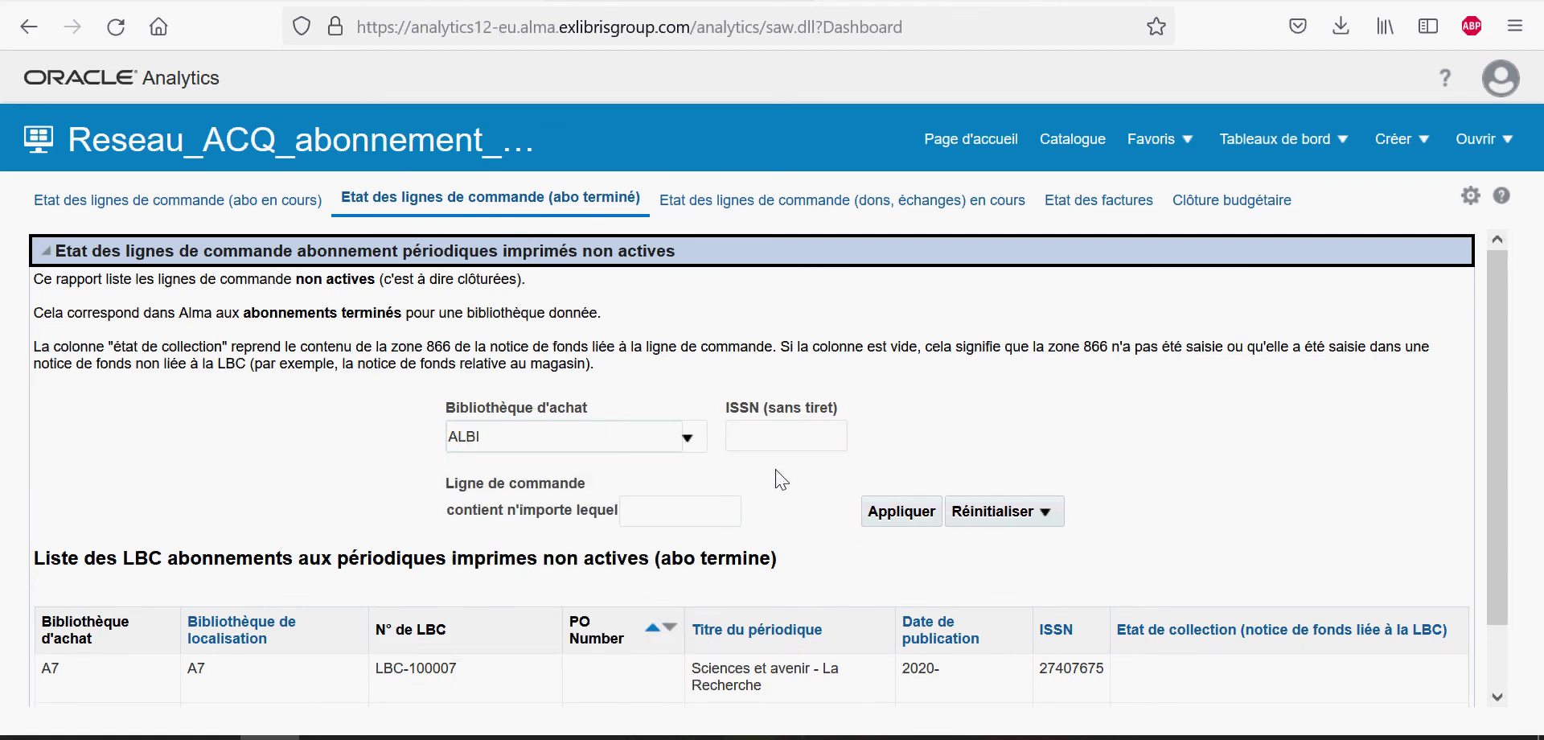
click(903, 515)
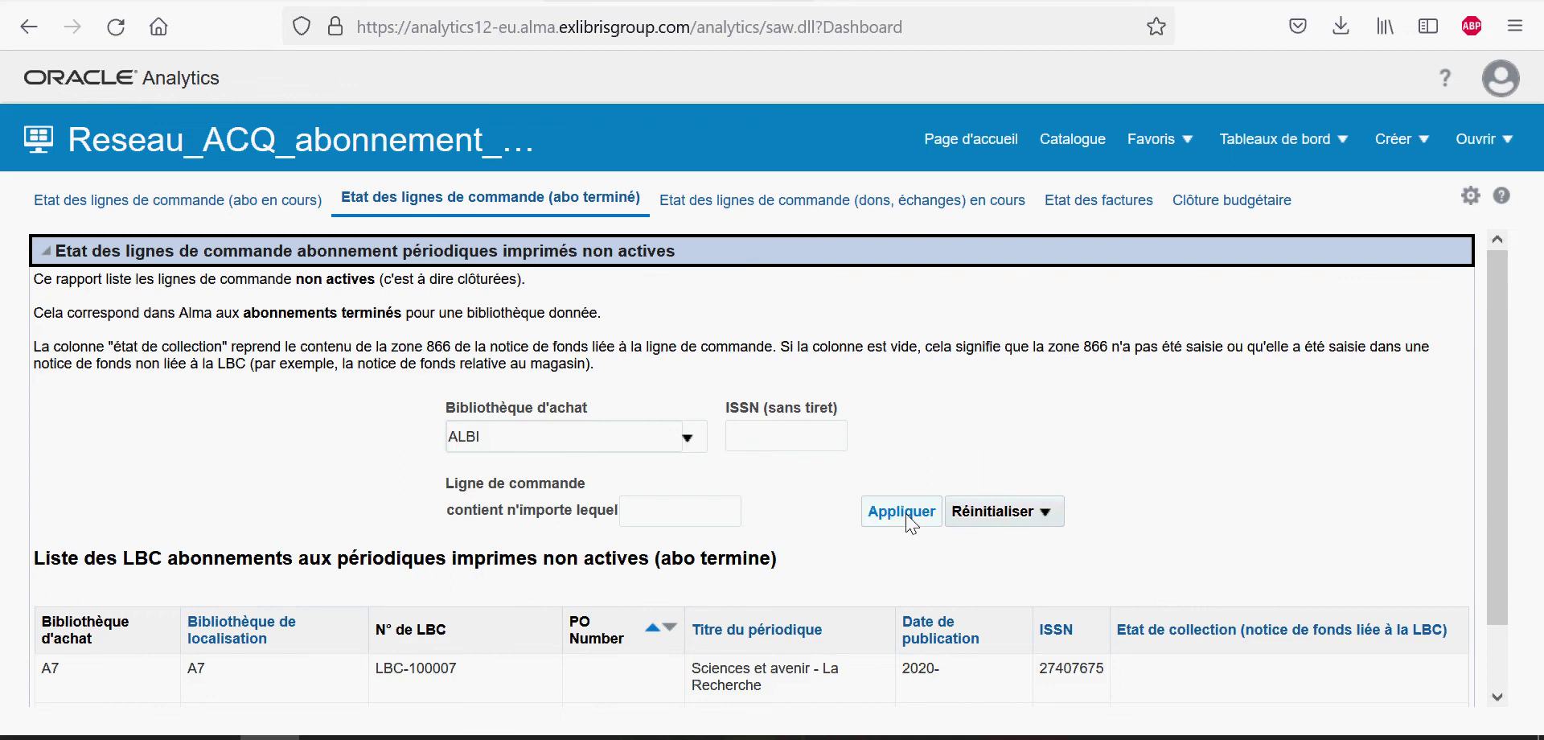
Step: Check the (dons, échanges) en cours page, and export the entire dashboard to Excel from the (abo en cours) page
click(765, 203)
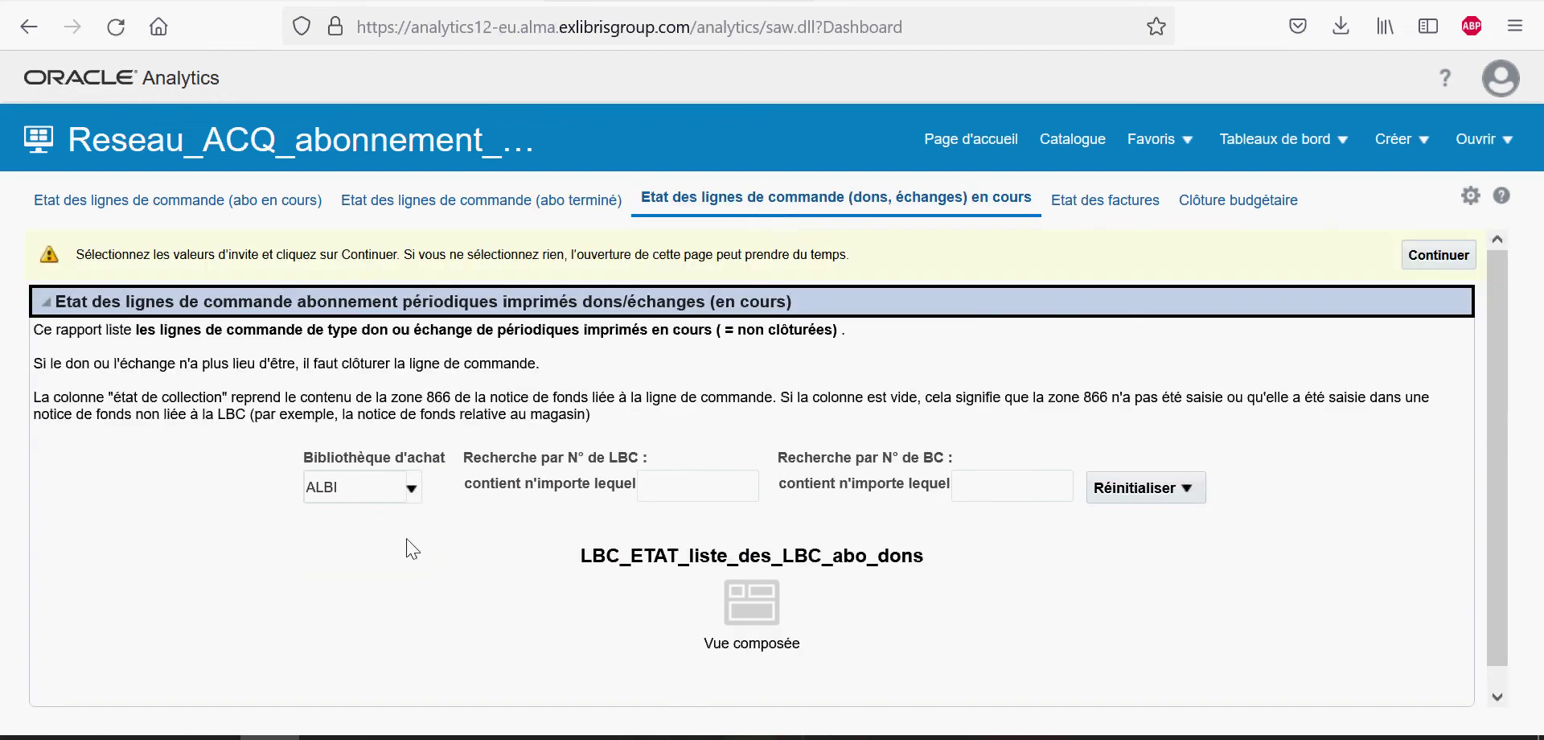
click(185, 201)
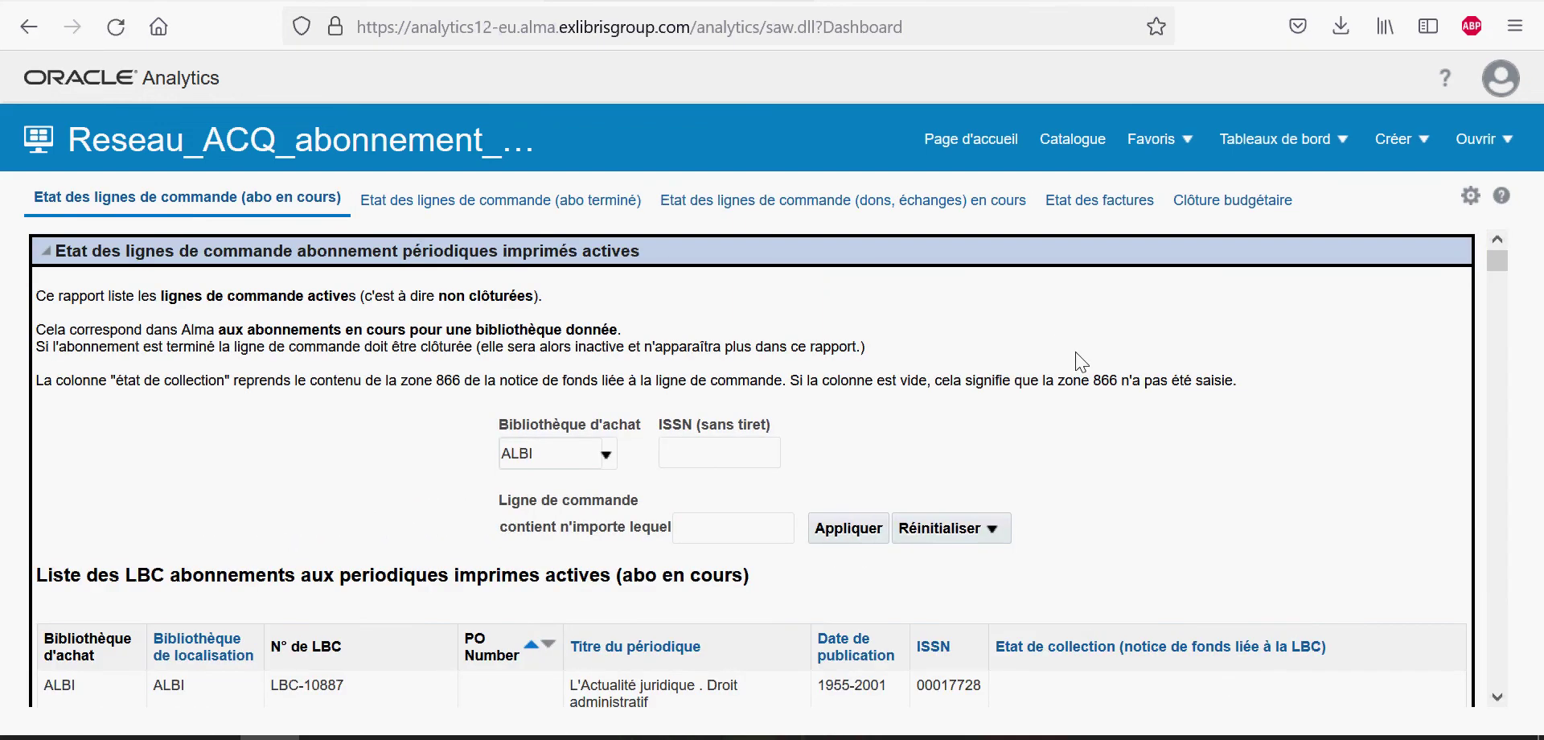
click(1475, 204)
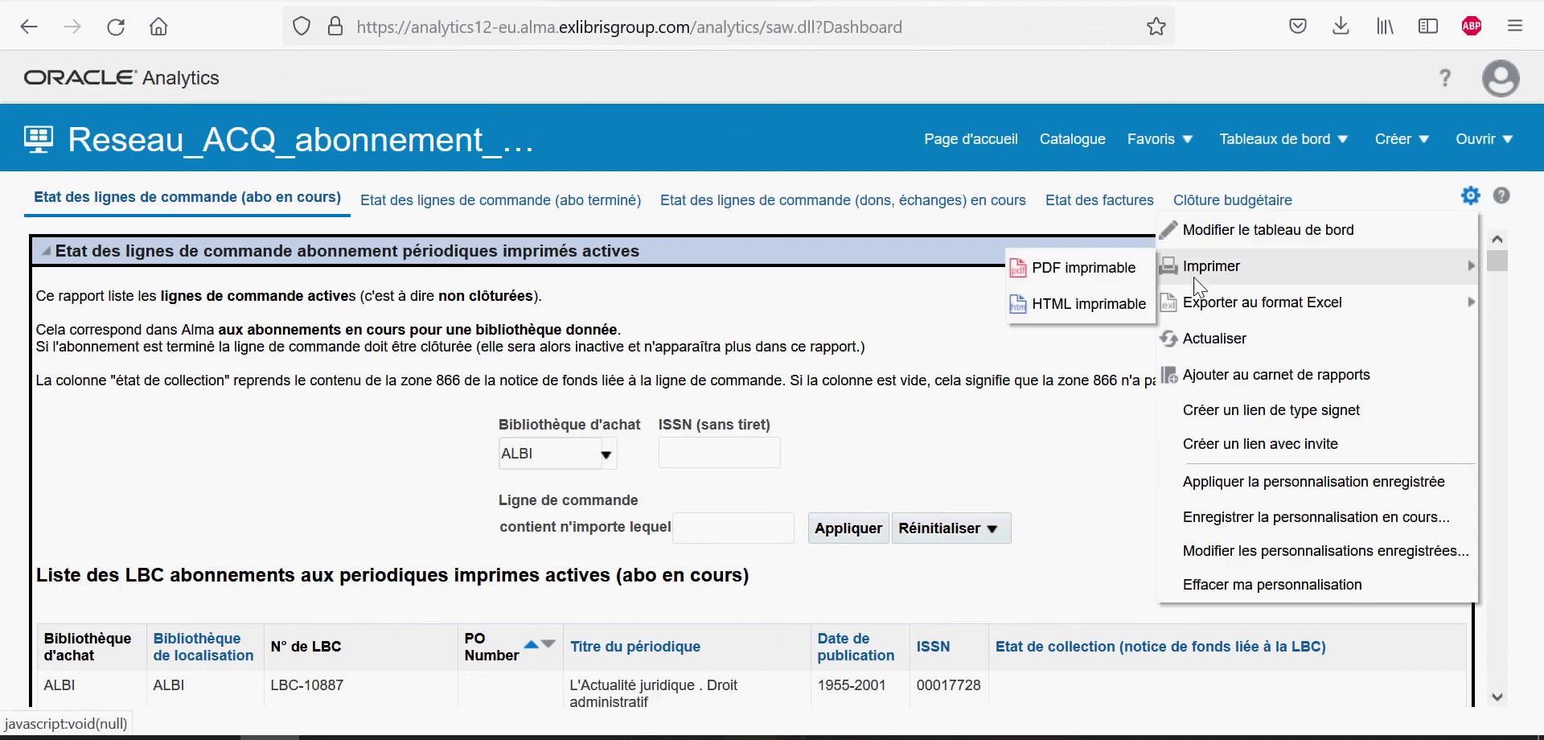
mouse_move(1222, 314)
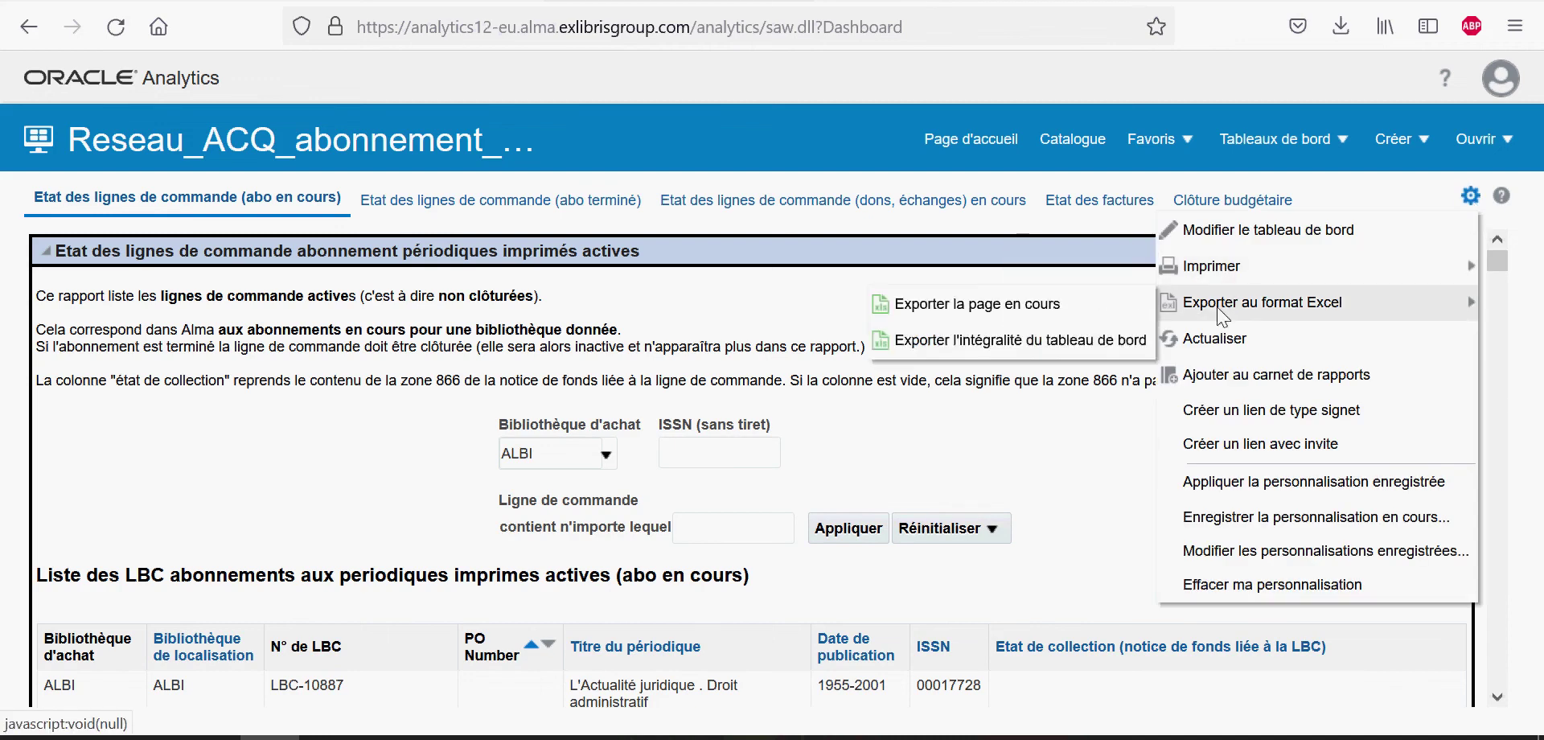
click(1082, 341)
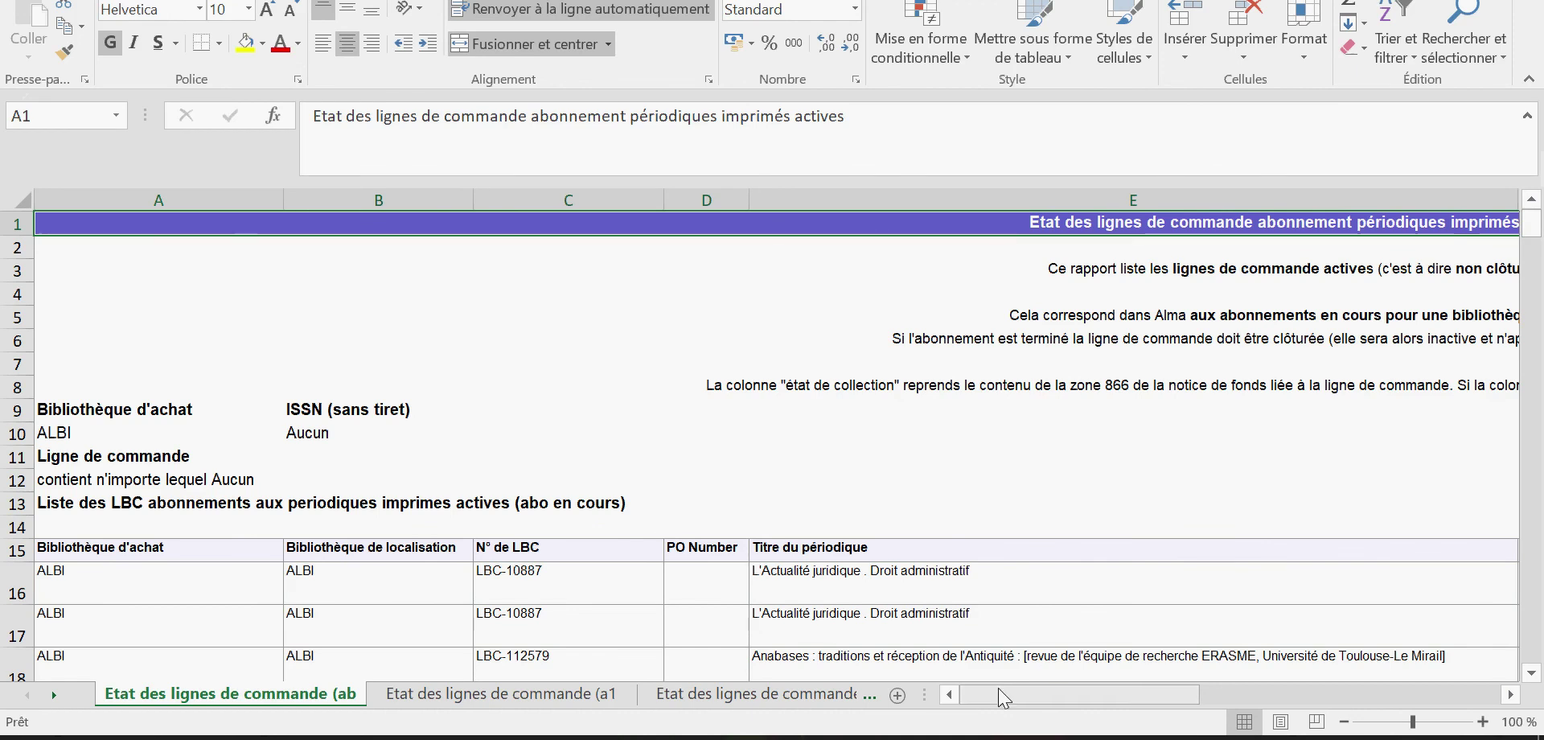
Step: Review the exported workbook's sheets for active and terminated subscriptions in Excel, and return to the dashboard in the browser
drag(1001, 695, 903, 726)
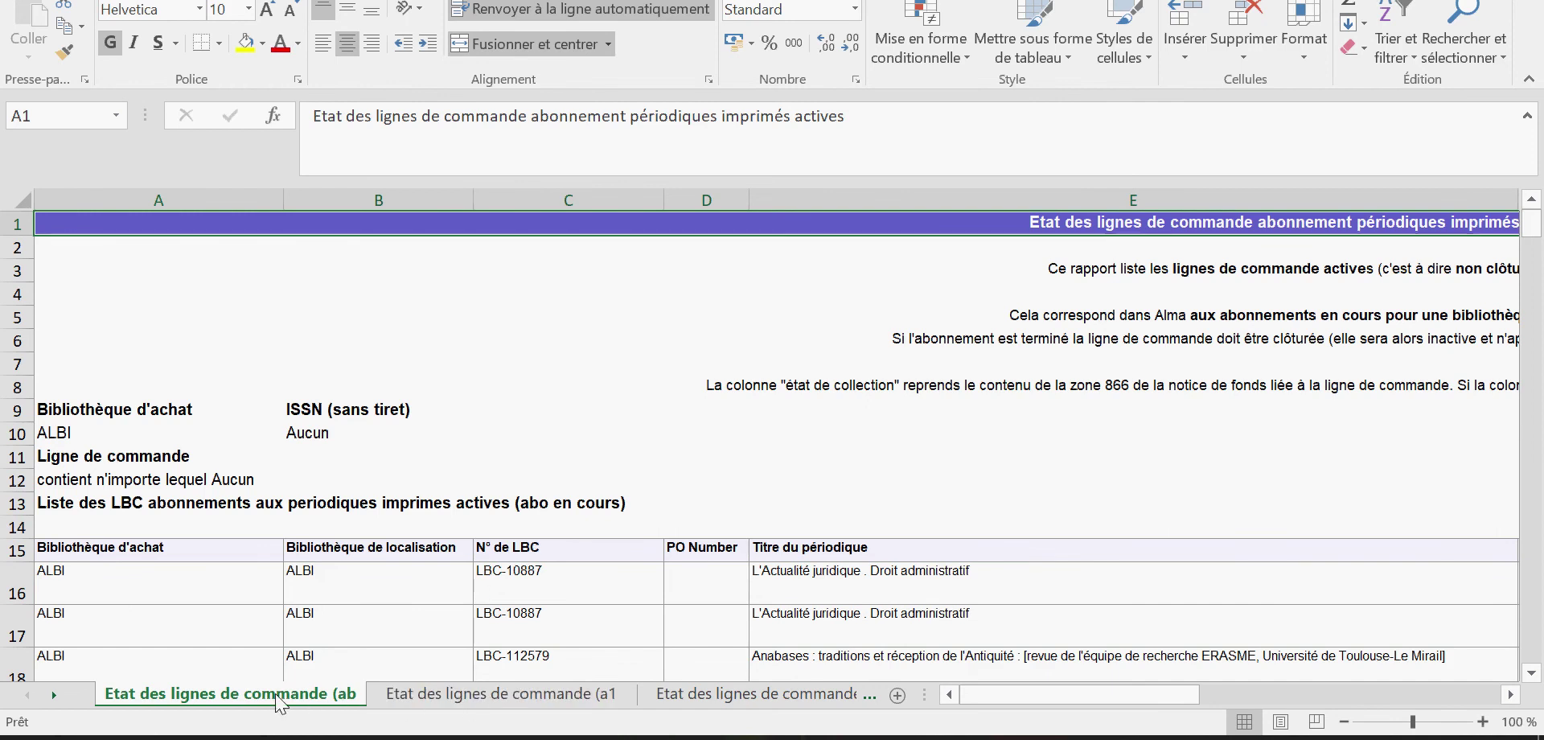
click(441, 702)
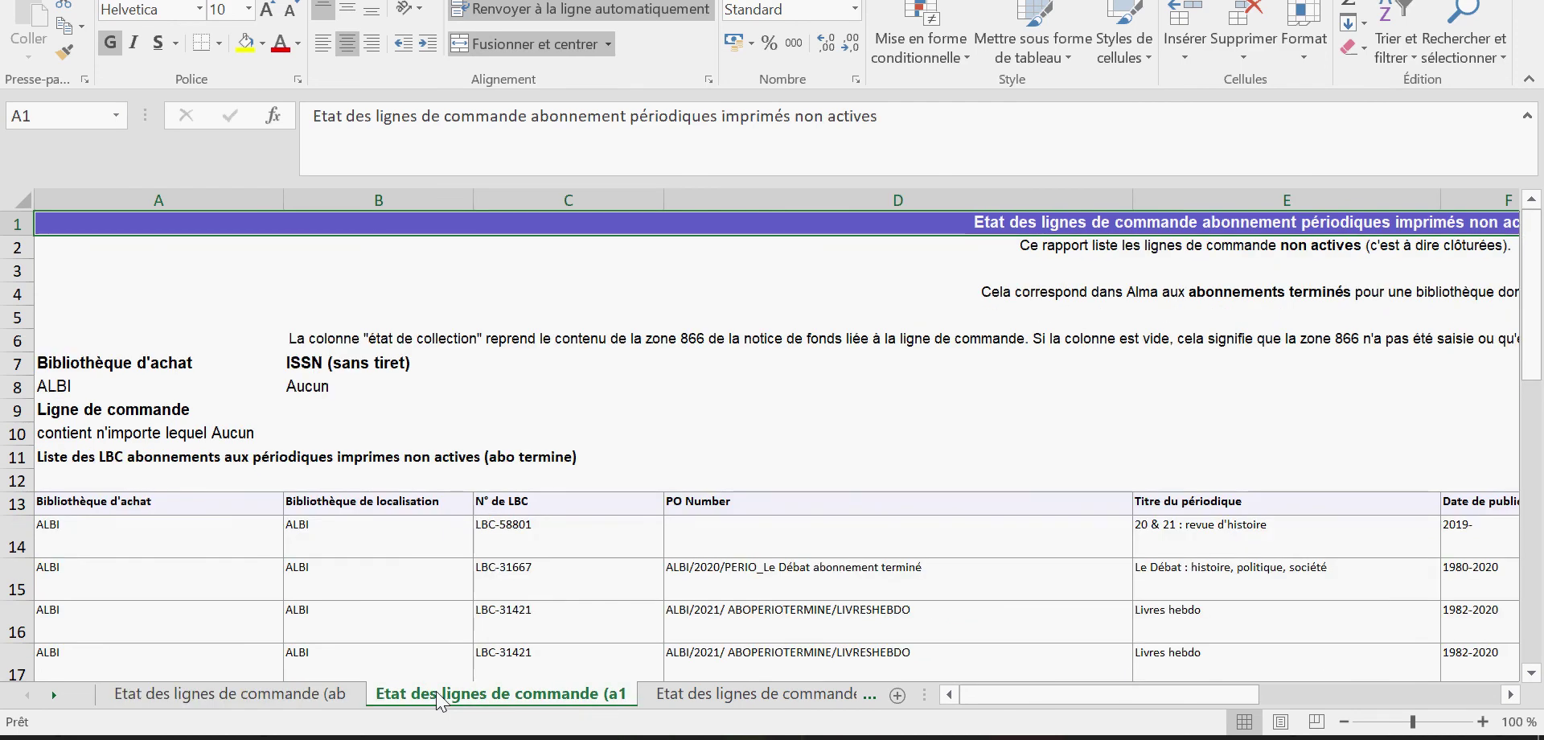
click(290, 701)
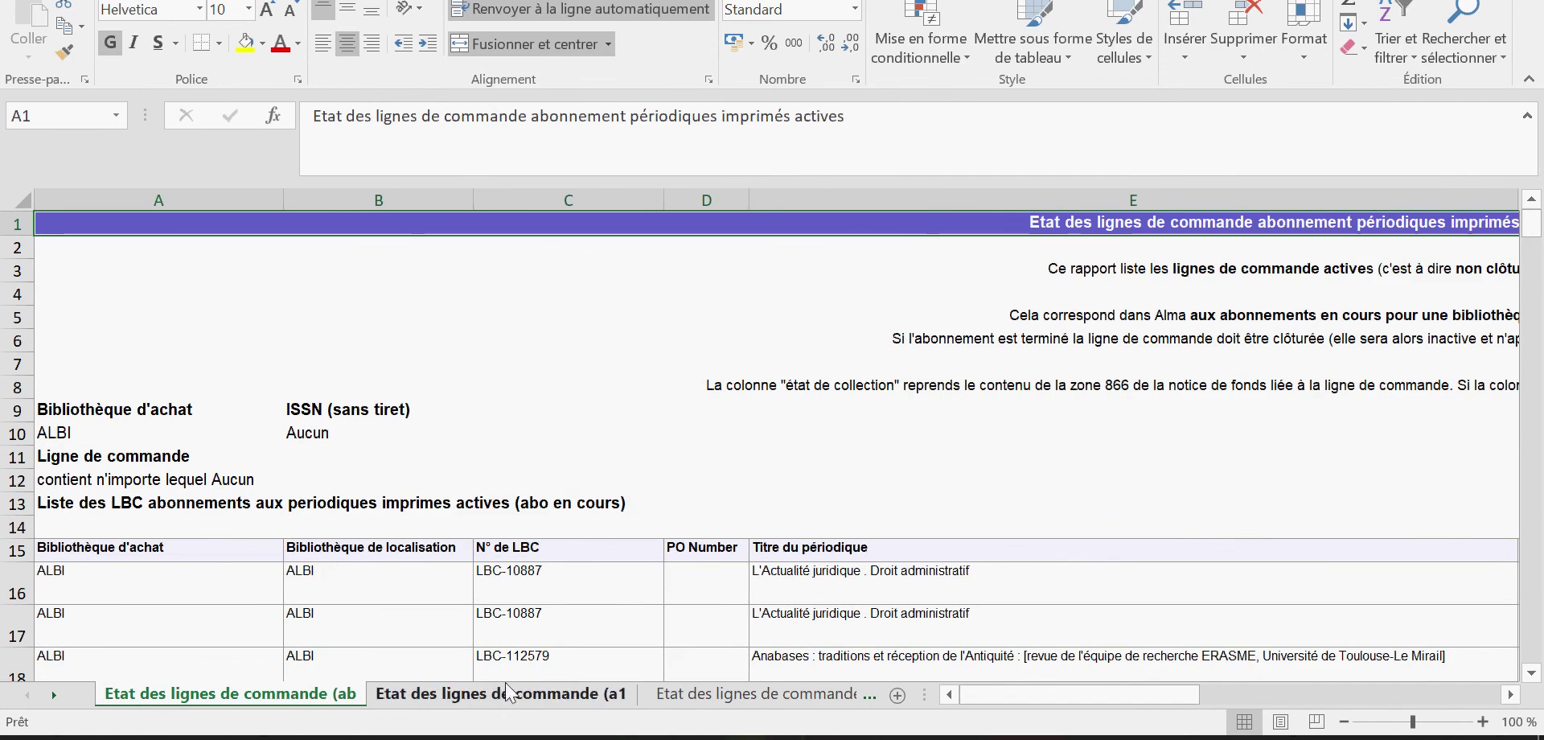
click(739, 696)
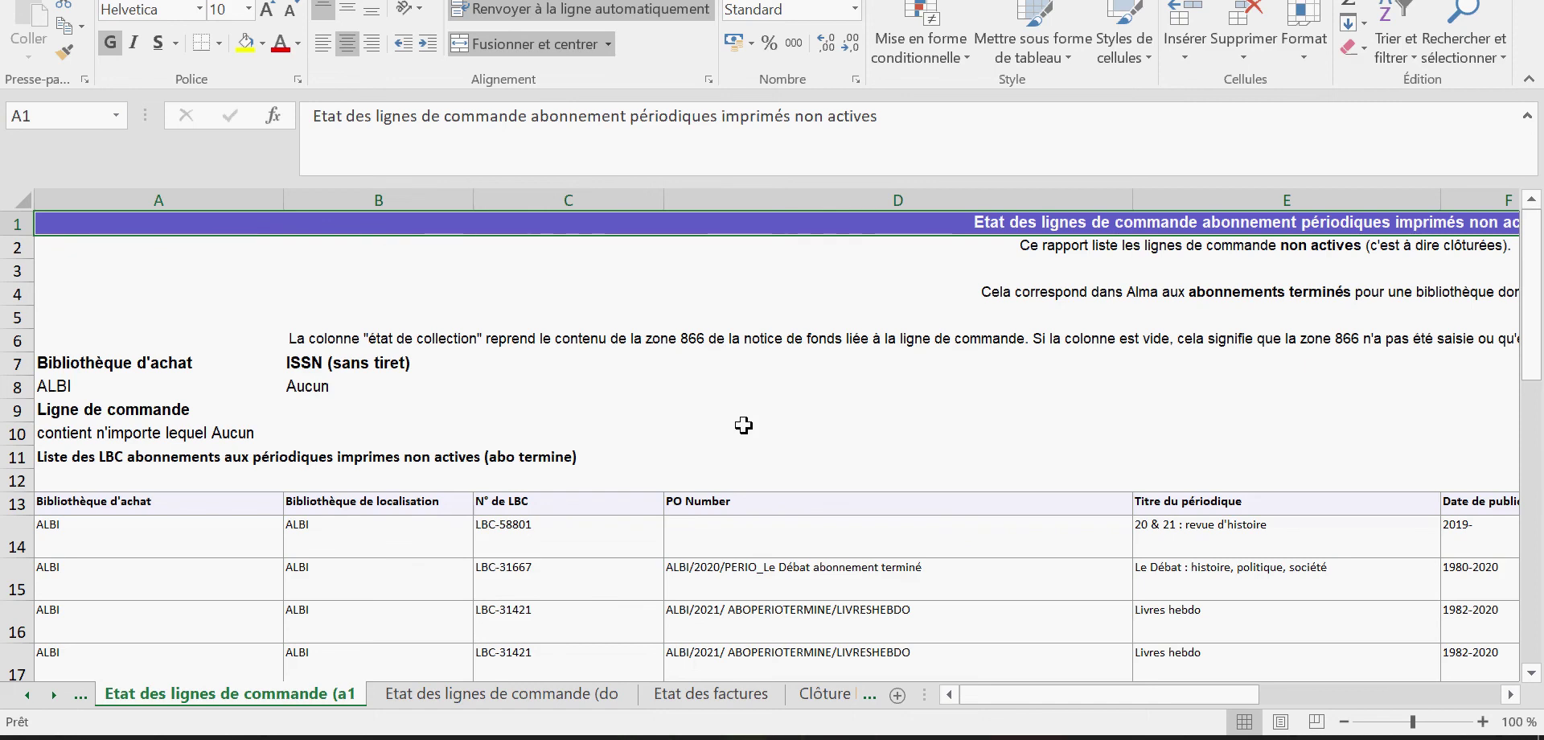
key(alt+Tab)
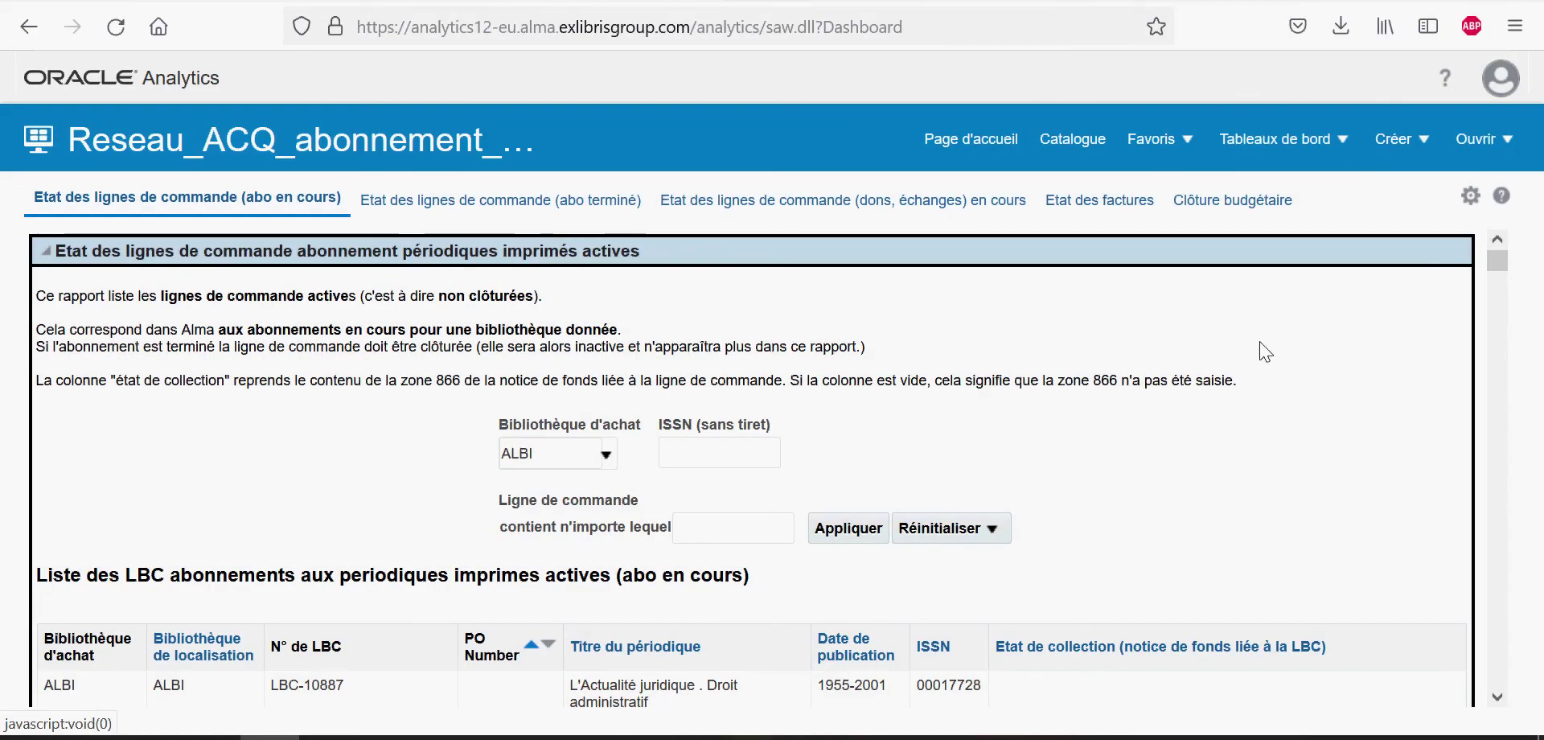
Step: Export the entire dashboard to Excel once more from the dashboard's page options
click(1464, 198)
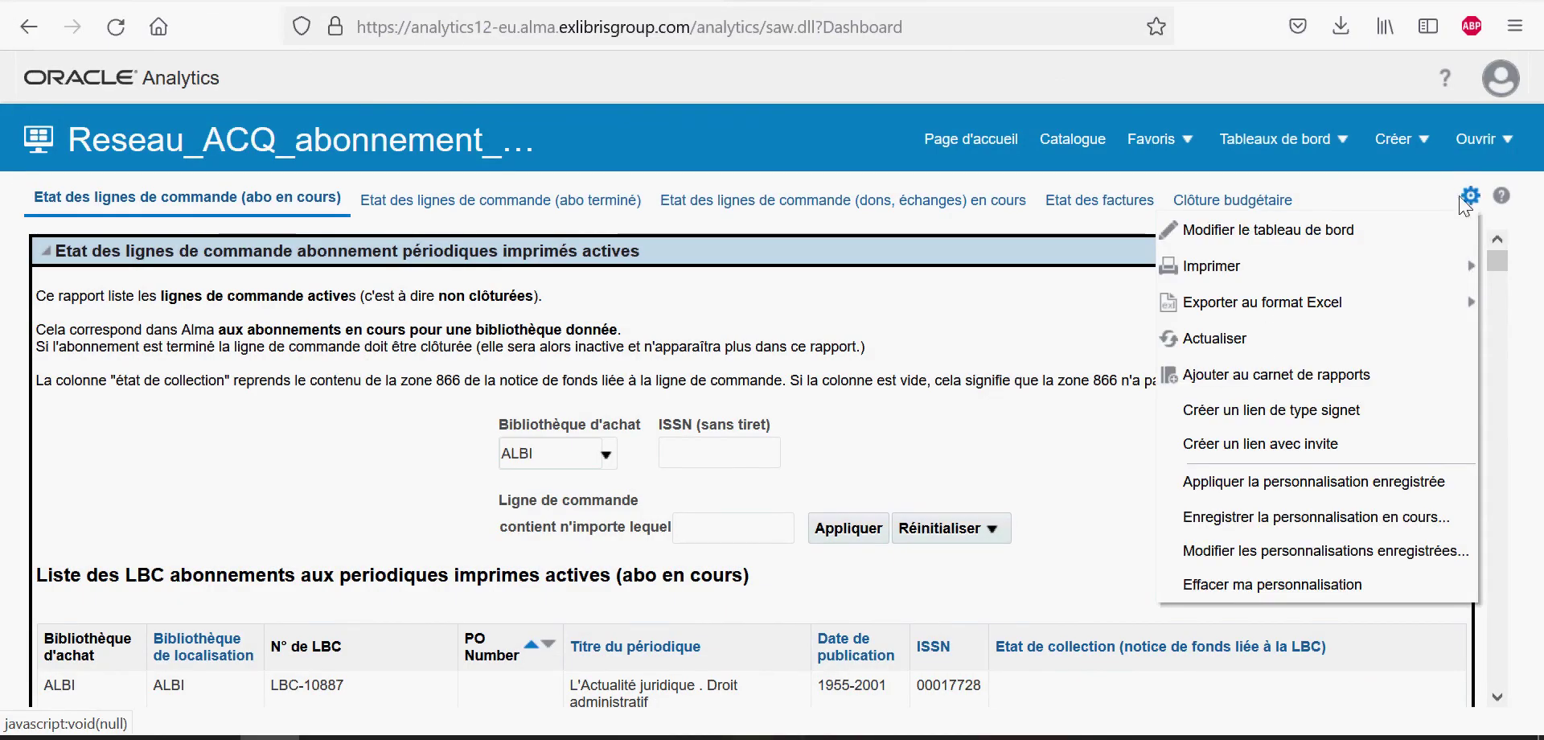
mouse_move(1224, 304)
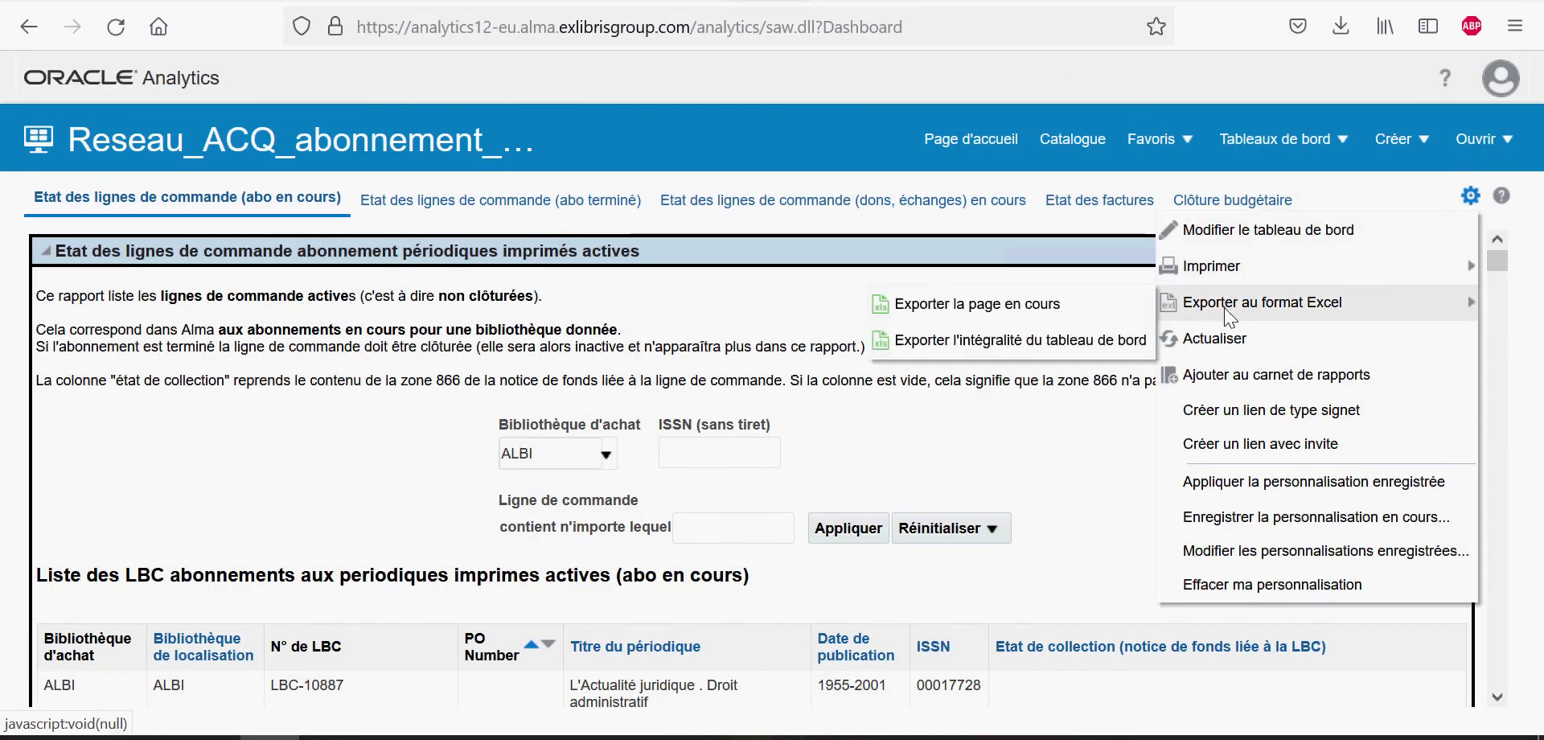
click(1100, 345)
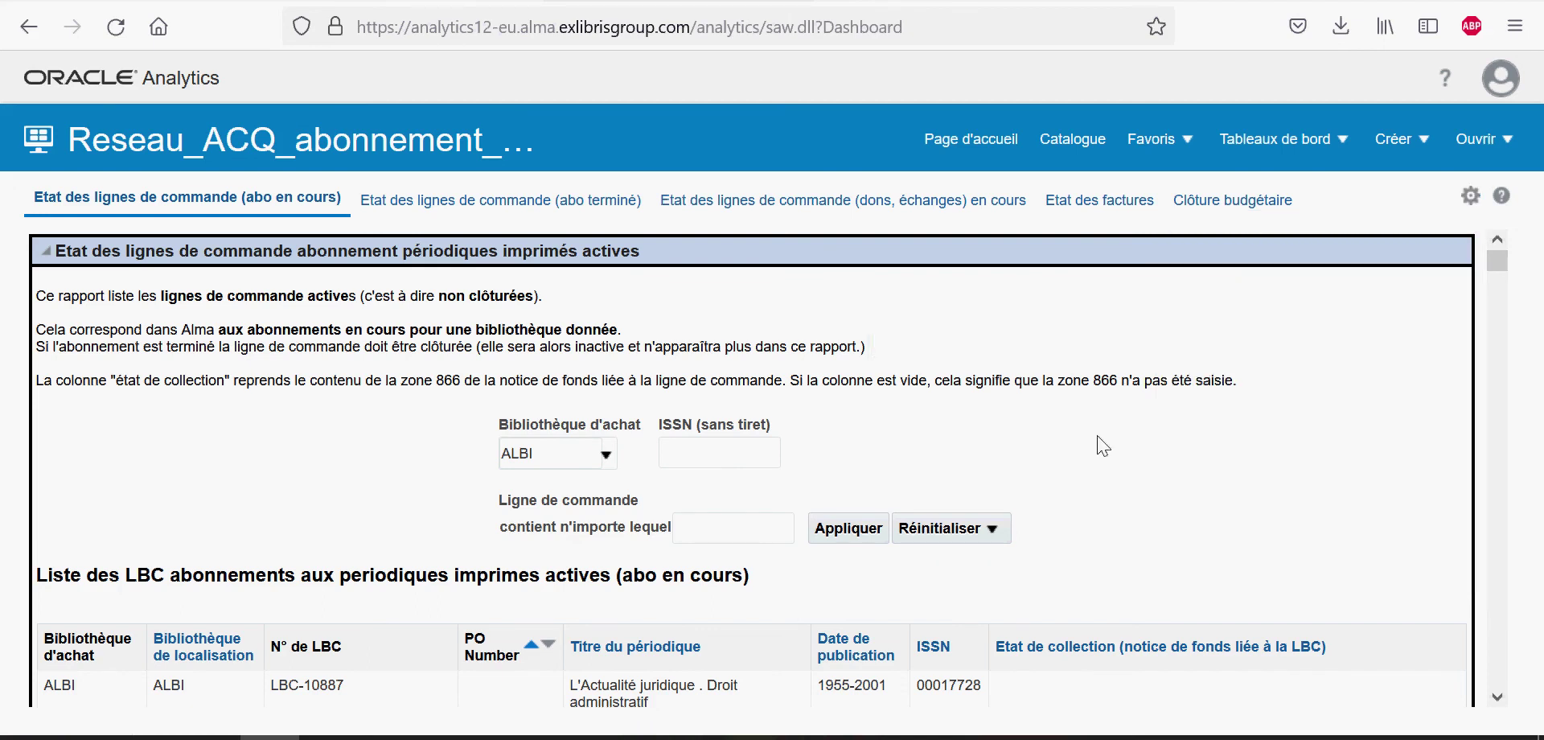
Step: Open the export choices for the ALBI list at the end of the (abo en cours) report
drag(1498, 256, 1484, 683)
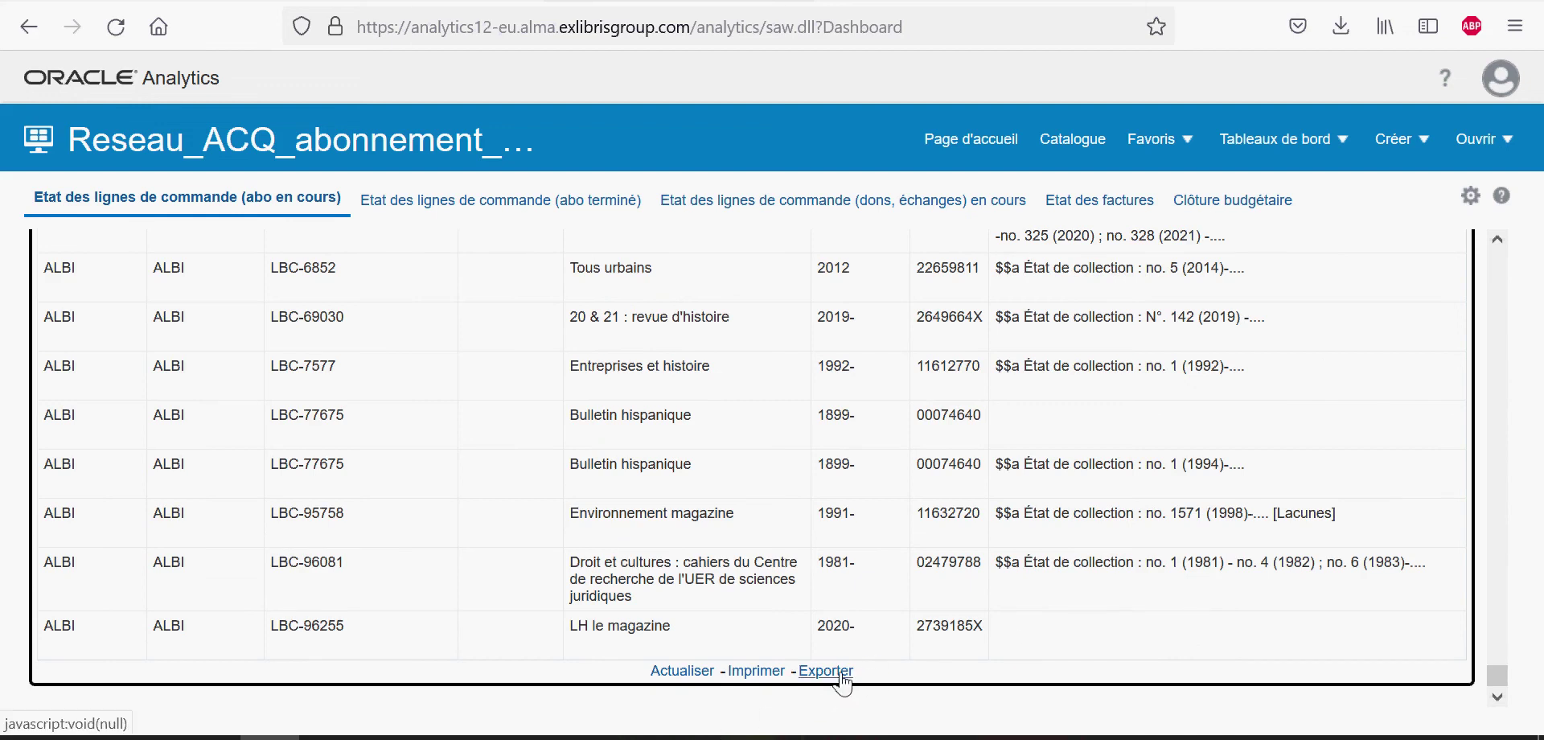
click(840, 674)
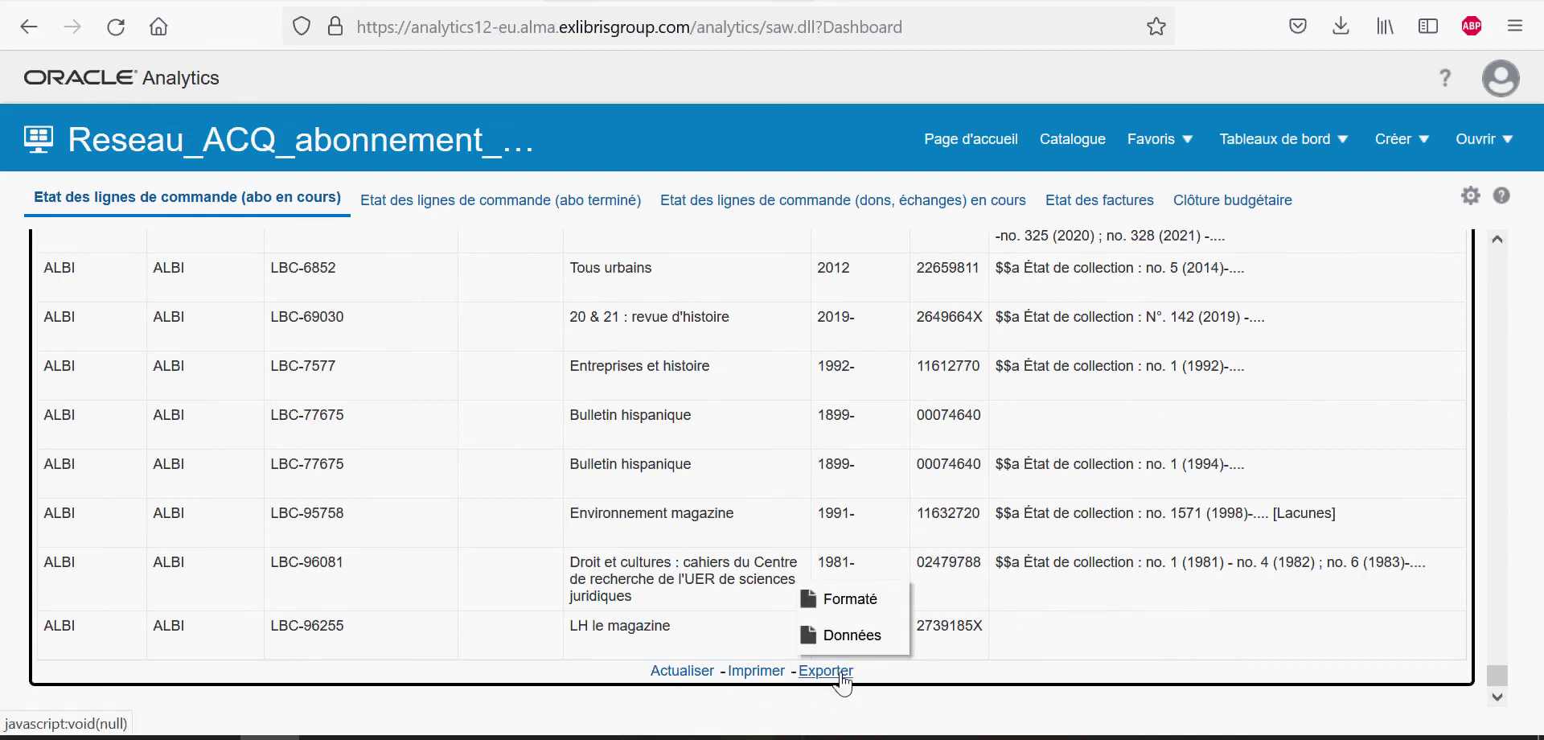